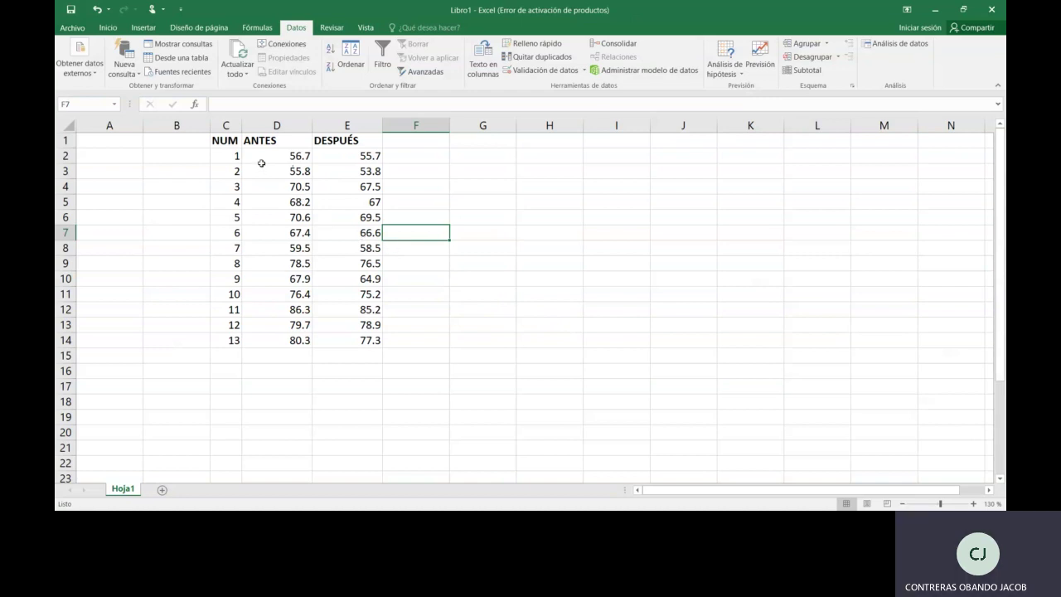
# - Examine the NUM, ANTES and DESPUÉS columns of the paired data table in C1:E14
pyautogui.click(225, 141)
pyautogui.click(223, 155)
pyautogui.click(224, 172)
pyautogui.click(225, 187)
pyautogui.click(225, 203)
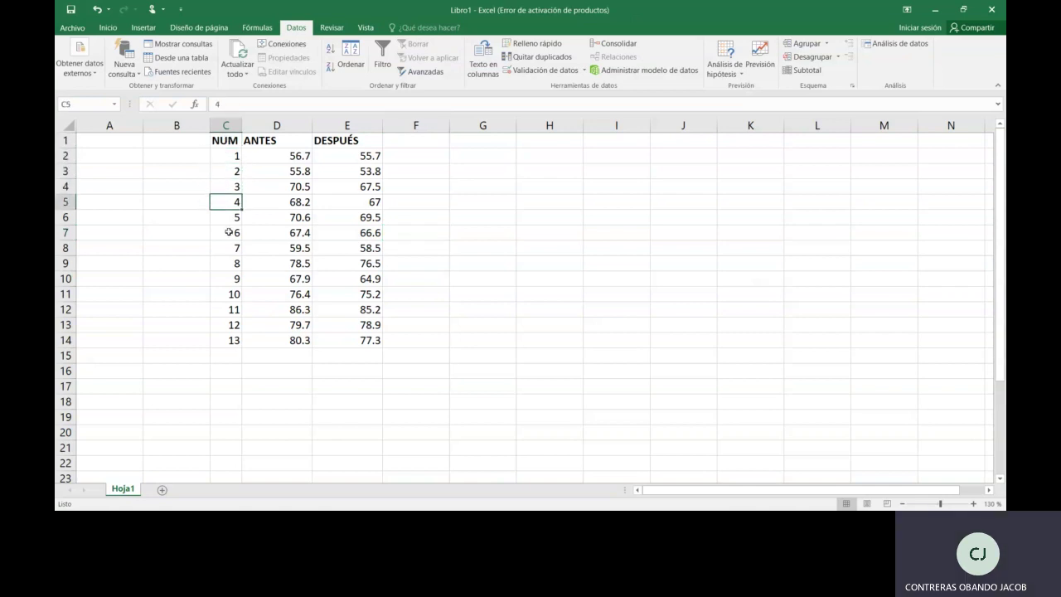
pyautogui.click(234, 158)
pyautogui.click(225, 169)
pyautogui.click(224, 186)
pyautogui.click(228, 204)
pyautogui.click(282, 142)
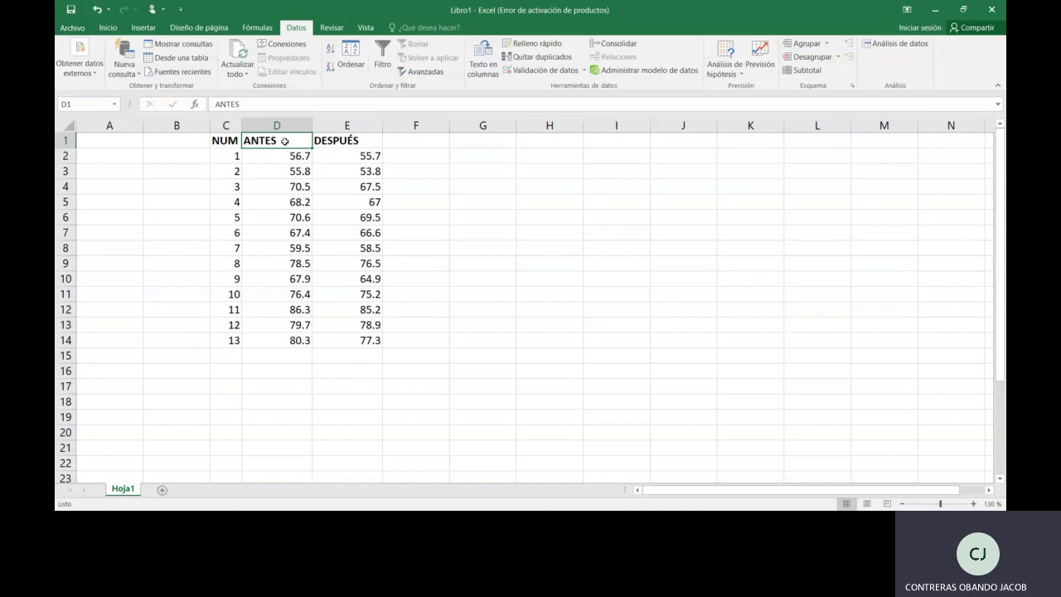
pyautogui.click(331, 141)
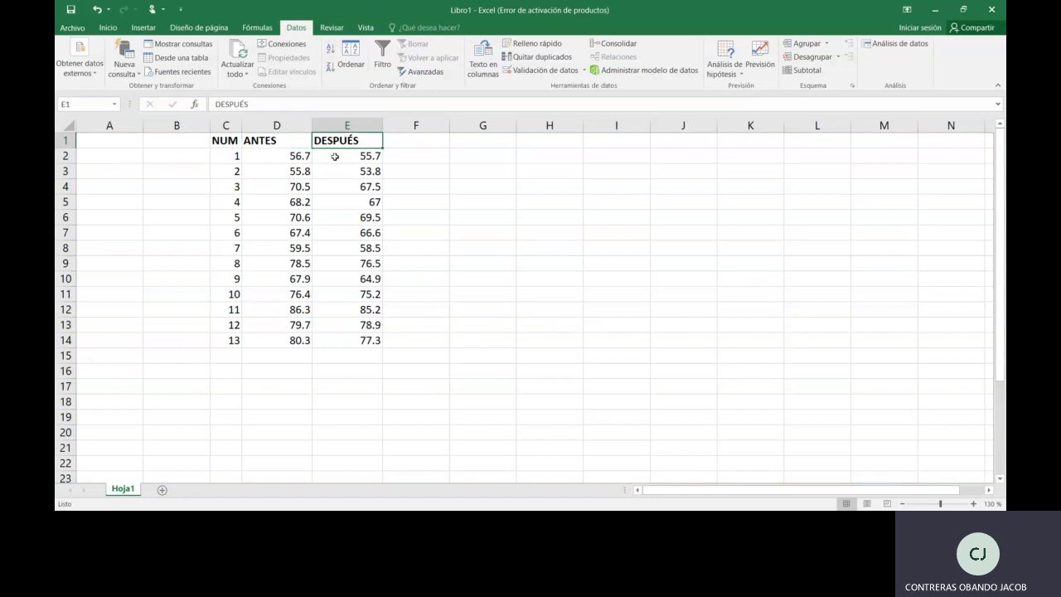
pyautogui.click(343, 158)
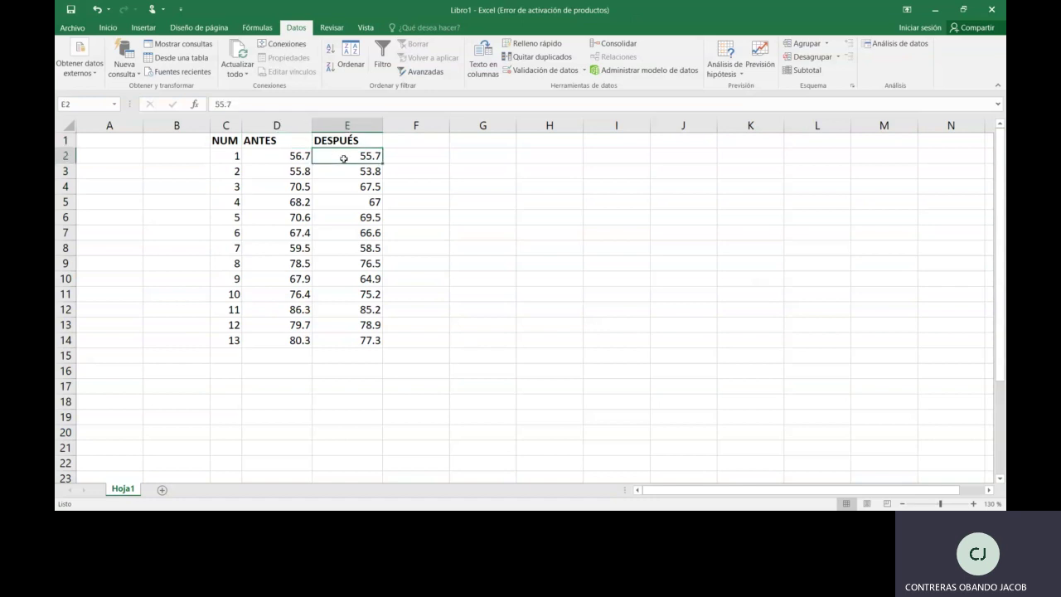
pyautogui.click(353, 248)
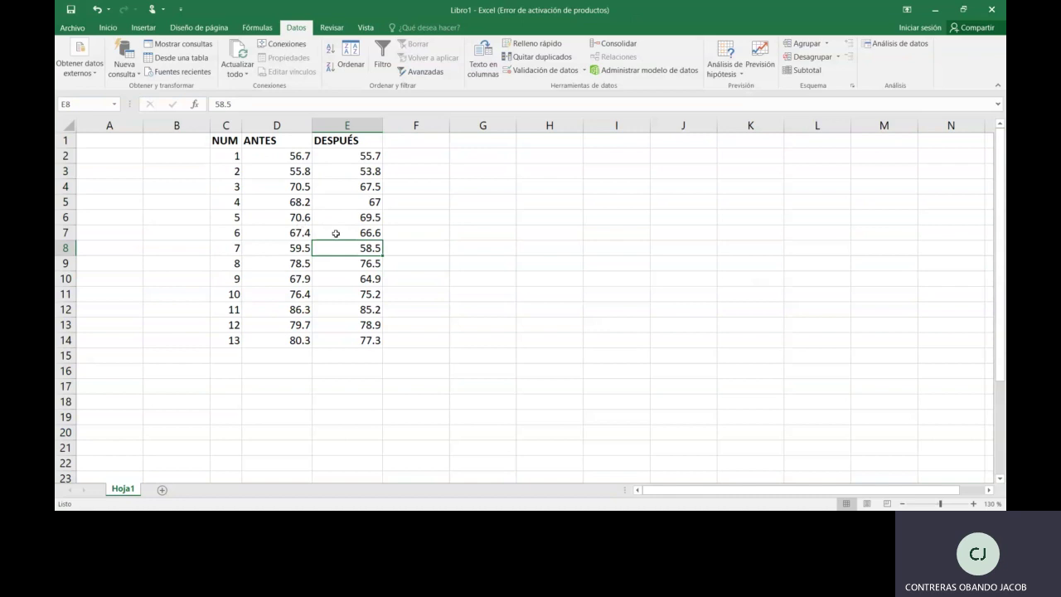
# - Enable the Herramientas para análisis add-in for Excel and check that the Análisis de datos command is available
pyautogui.click(109, 28)
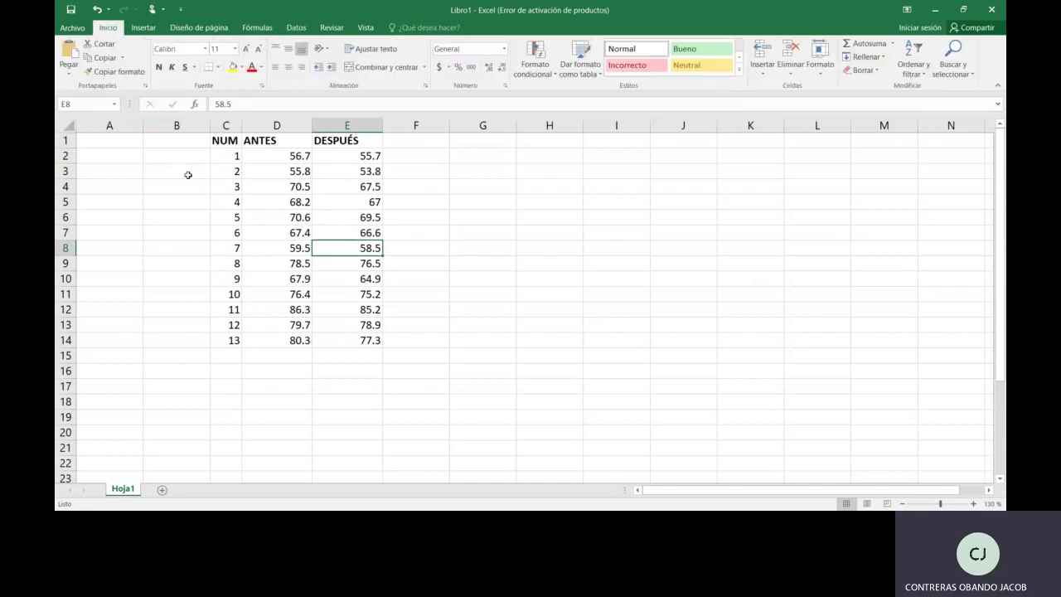
pyautogui.click(297, 32)
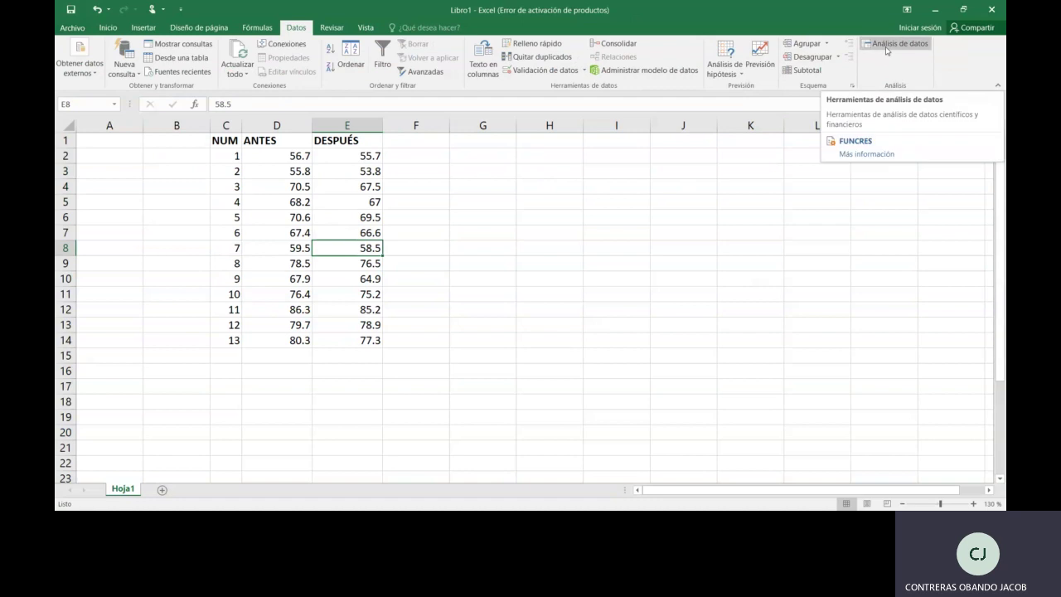
pyautogui.click(345, 201)
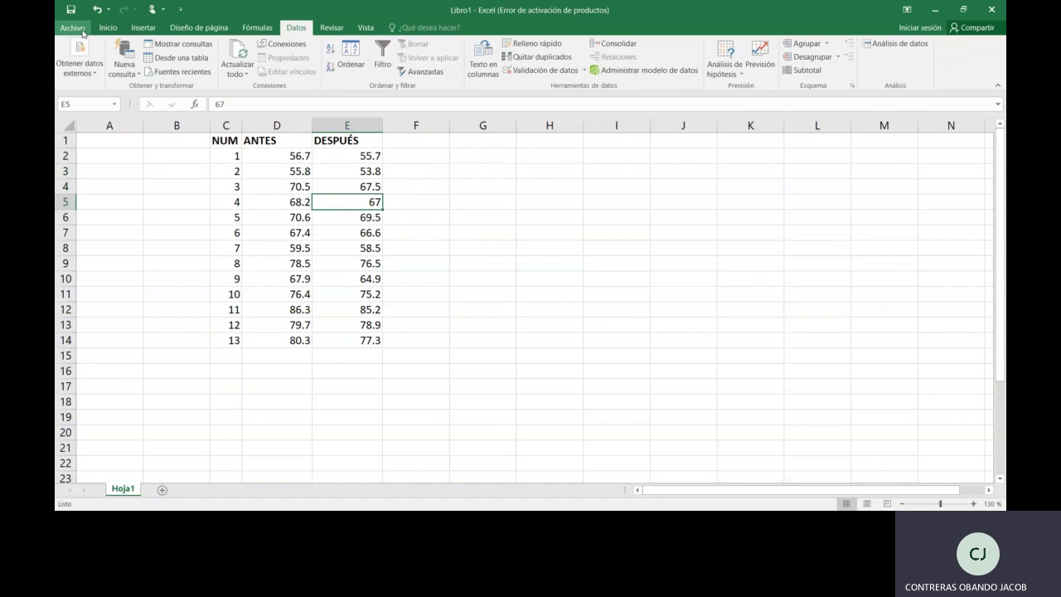
pyautogui.click(80, 30)
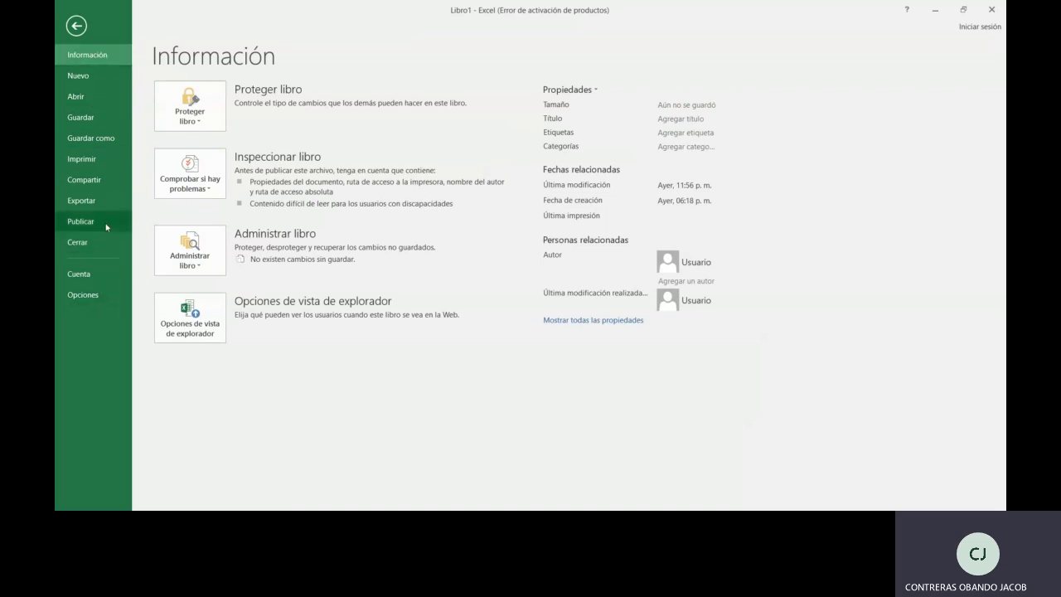
pyautogui.click(91, 295)
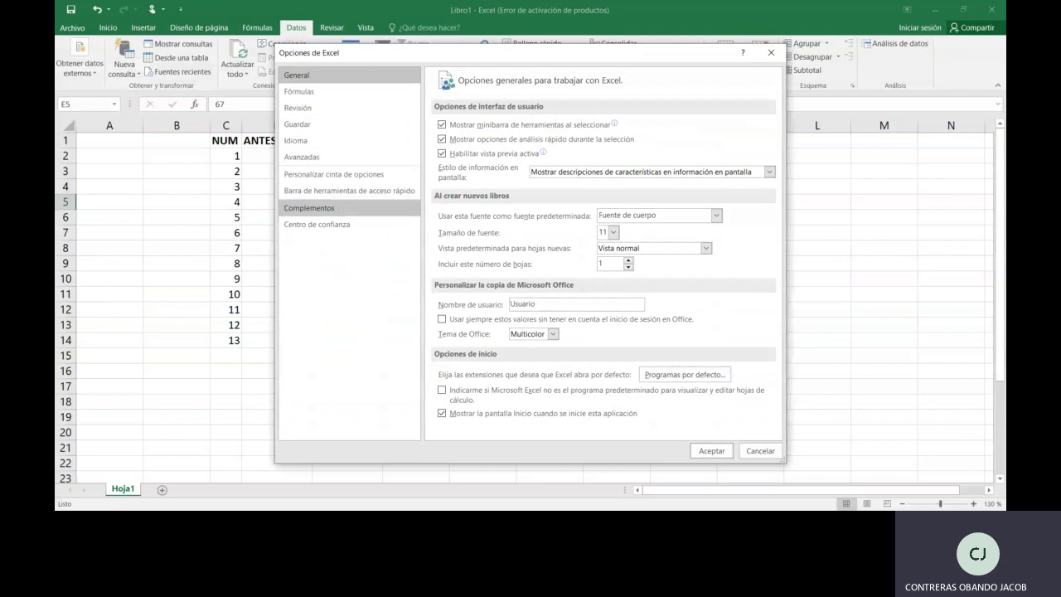
pyautogui.click(309, 208)
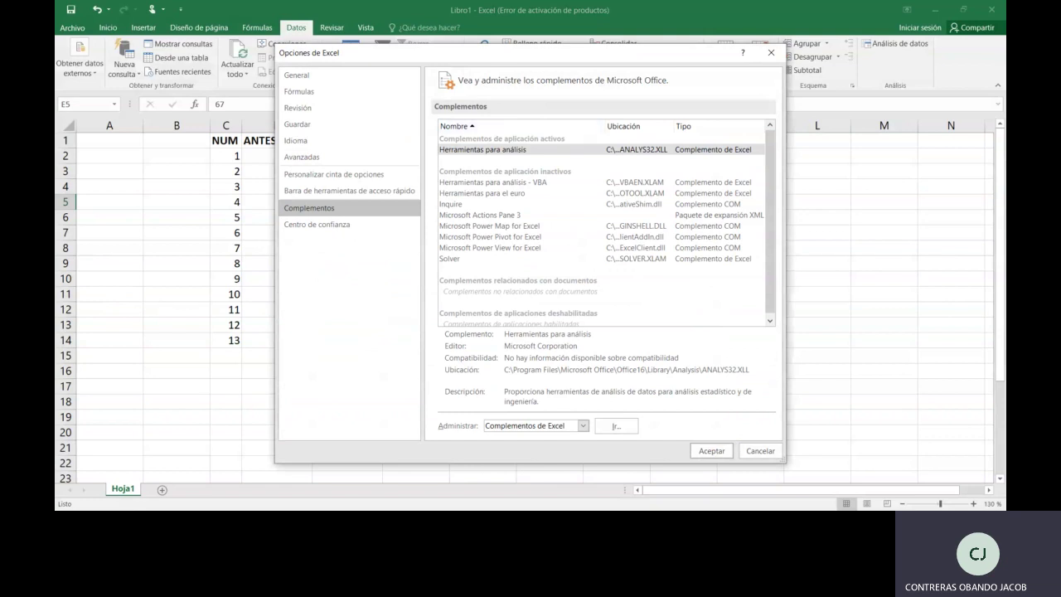
pyautogui.click(482, 150)
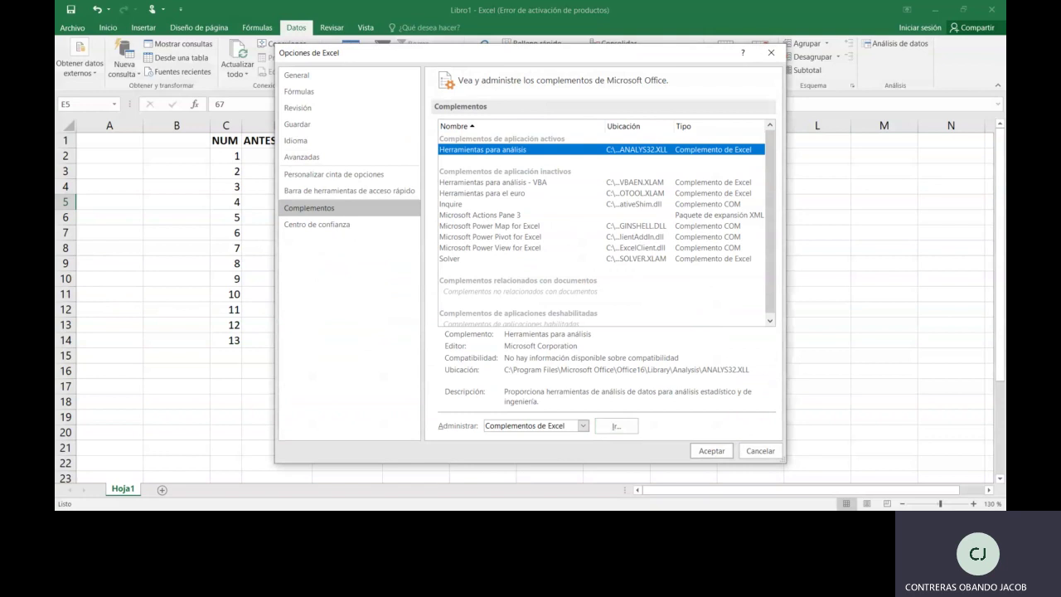
pyautogui.click(616, 425)
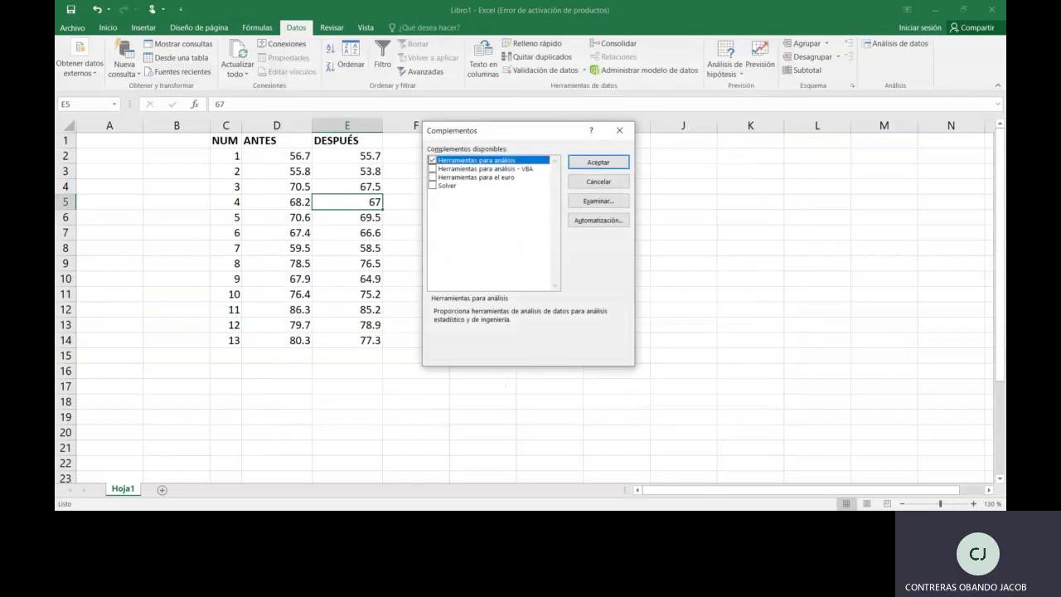
pyautogui.click(432, 161)
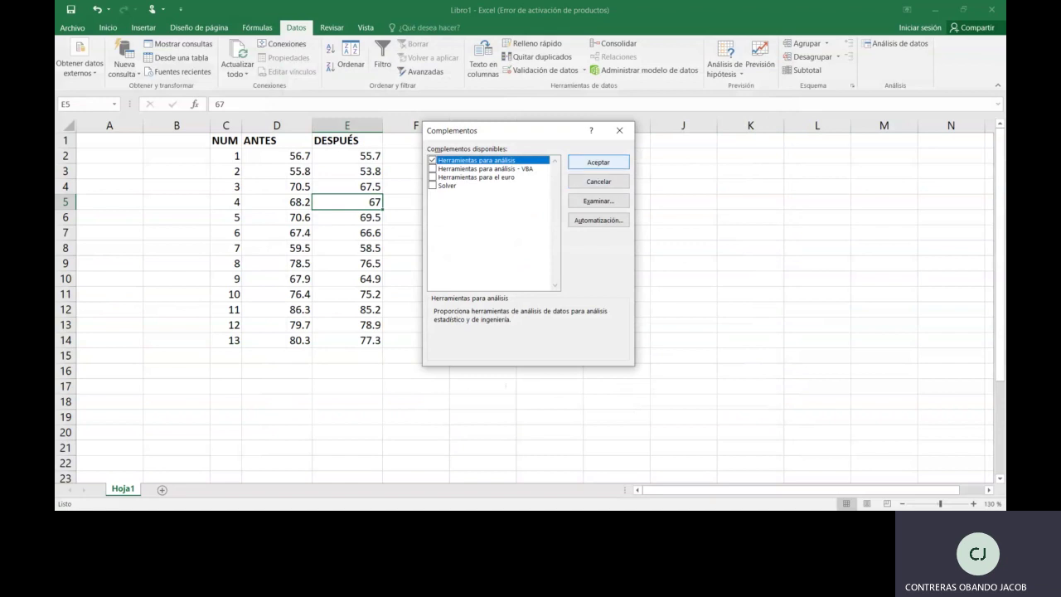
pyautogui.click(588, 164)
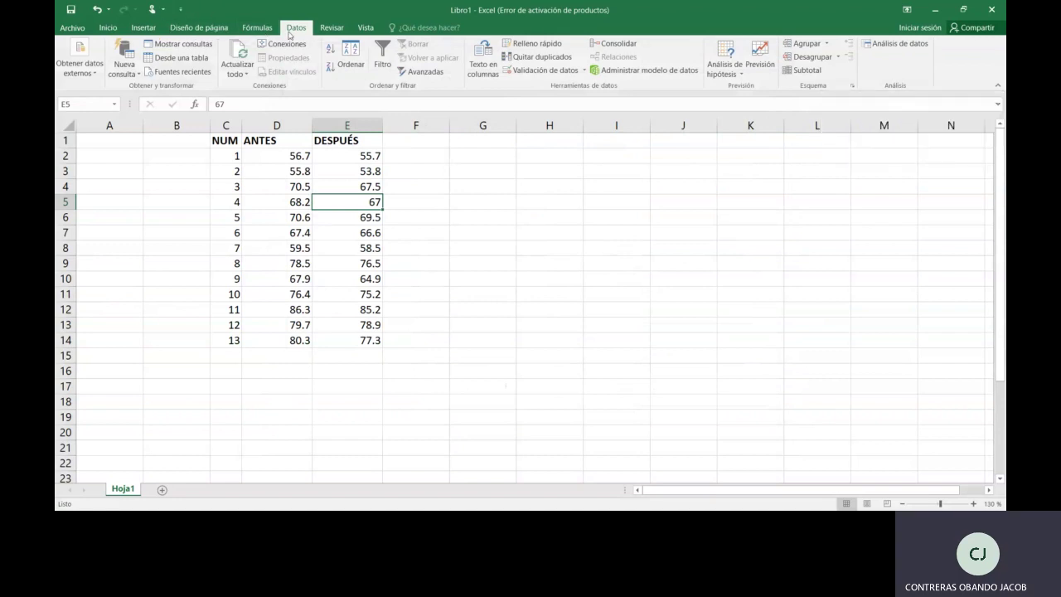
pyautogui.click(143, 28)
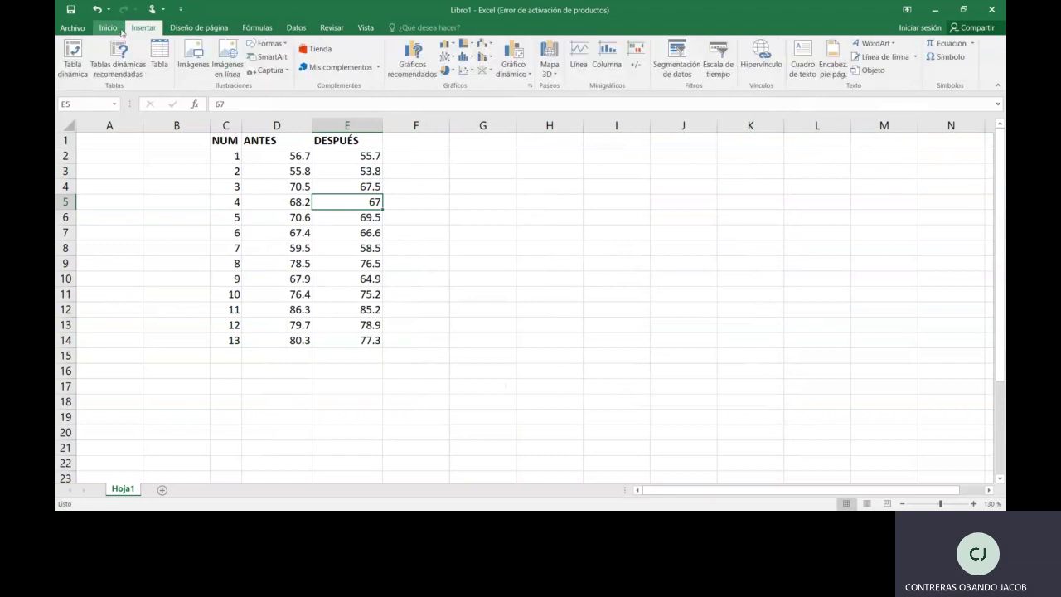
pyautogui.click(296, 28)
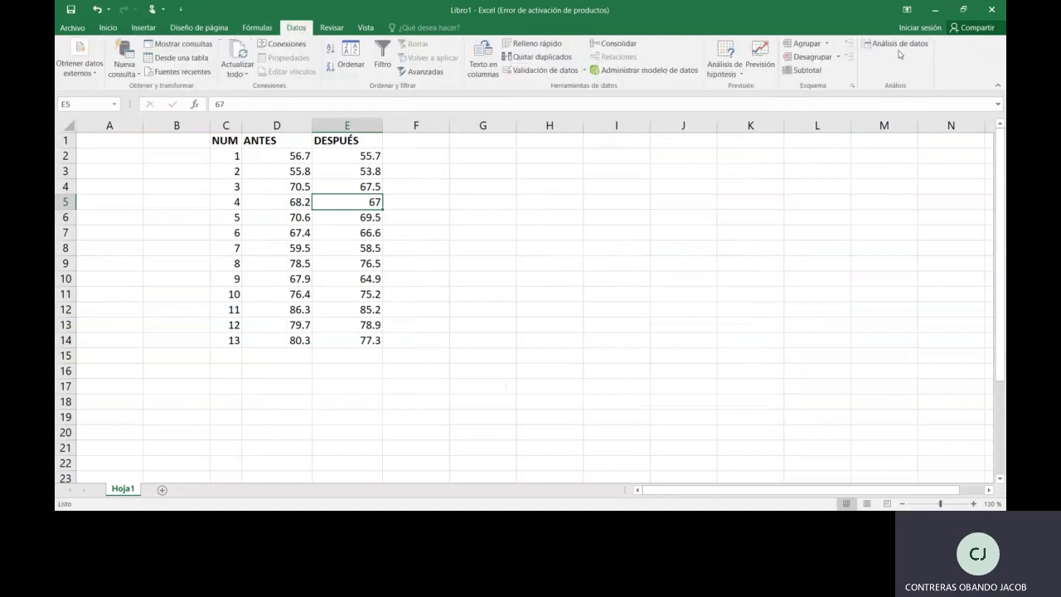
pyautogui.click(527, 219)
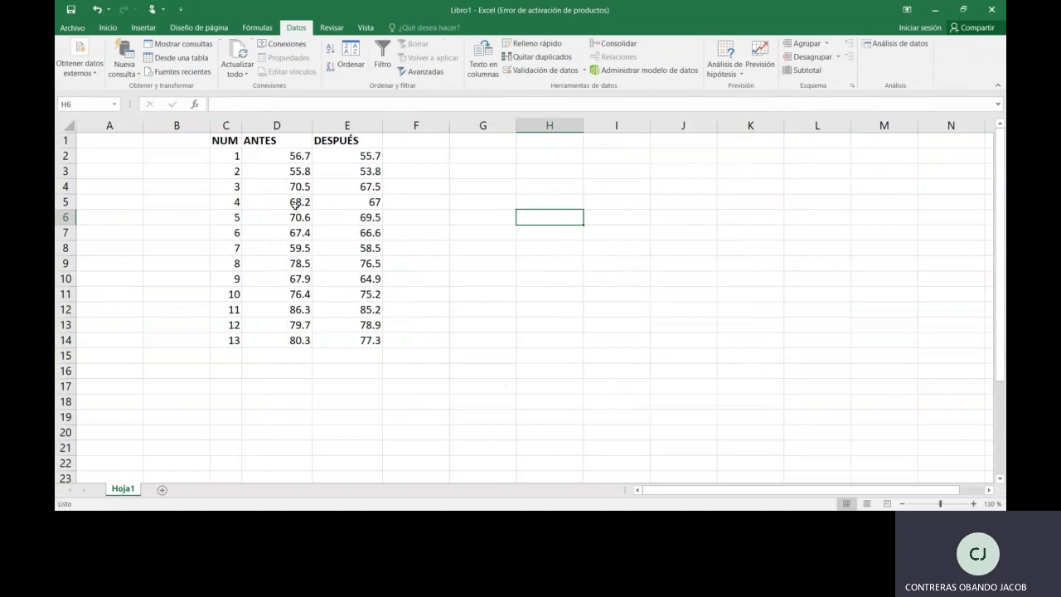
pyautogui.moveTo(225, 141); pyautogui.dragTo(351, 338)
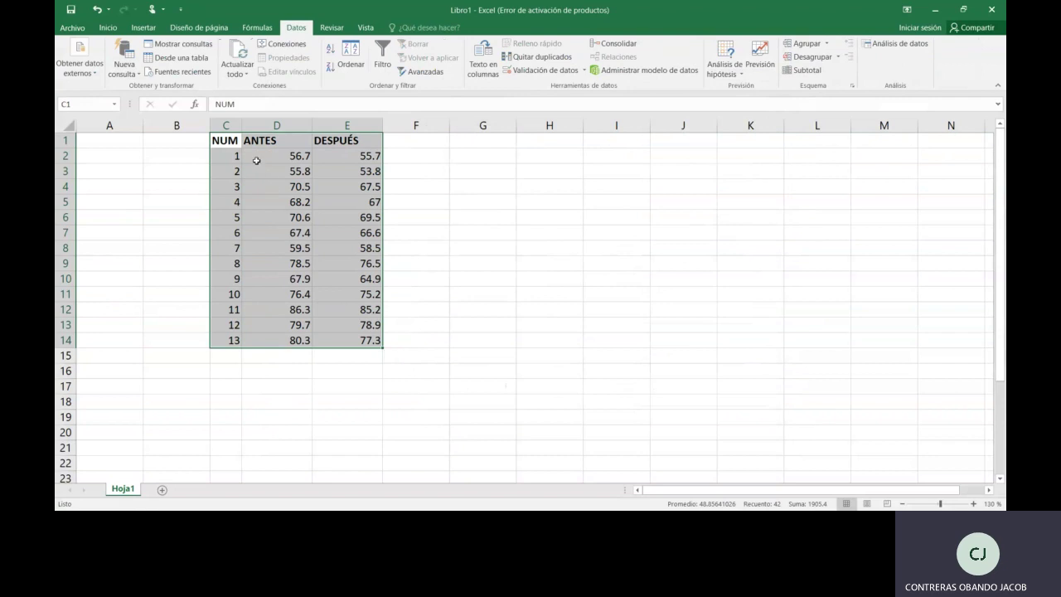
pyautogui.click(236, 141)
pyautogui.click(387, 237)
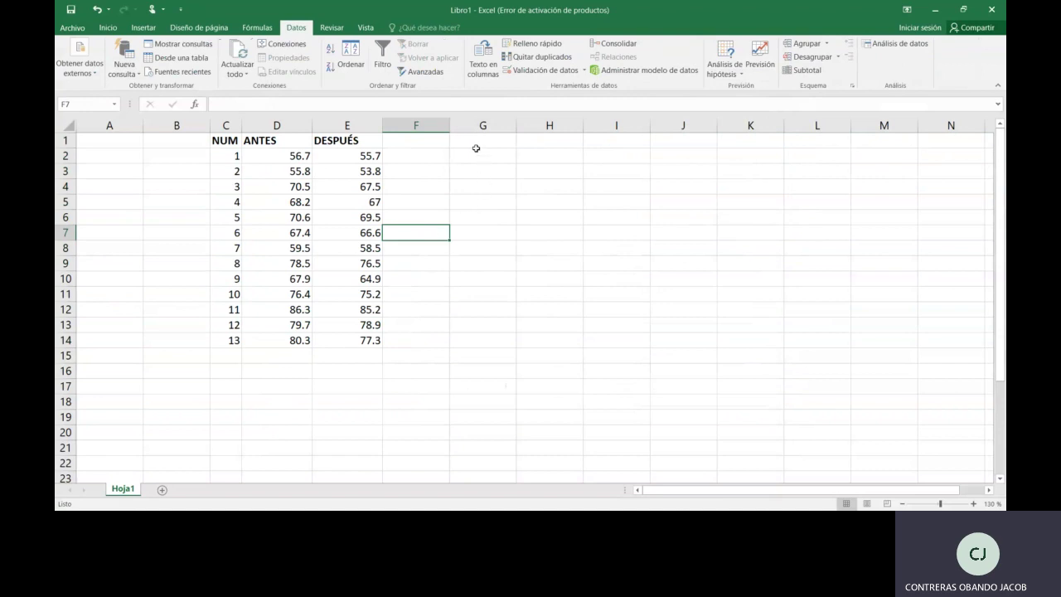
pyautogui.click(472, 142)
pyautogui.click(478, 174)
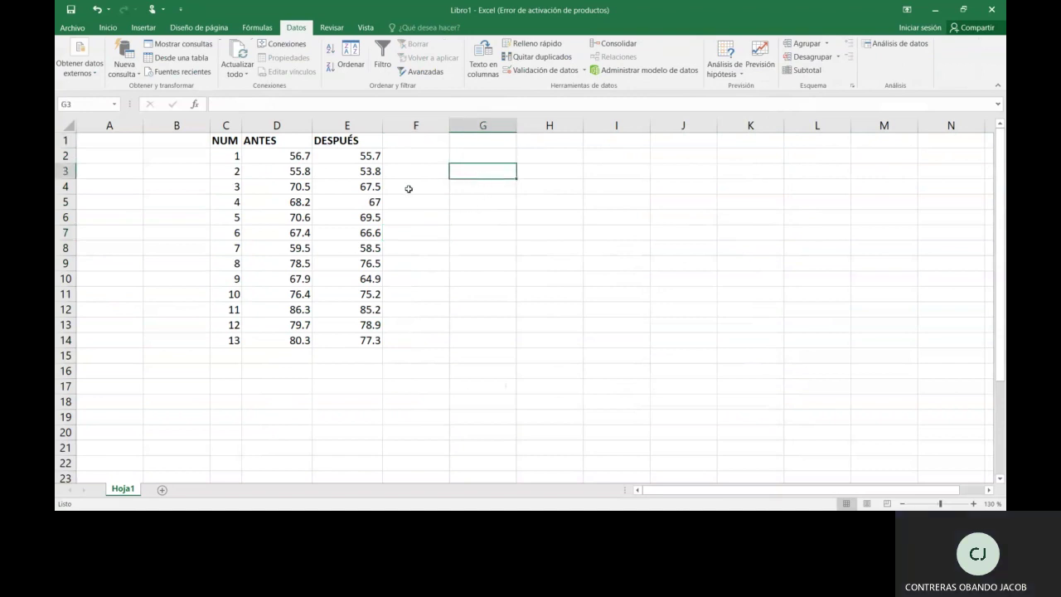
# - Insert a basic 2D line chart of the ANTES and DESPUÉS data in D1:E14, fitted beside the table across about G1:L14
pyautogui.click(267, 142)
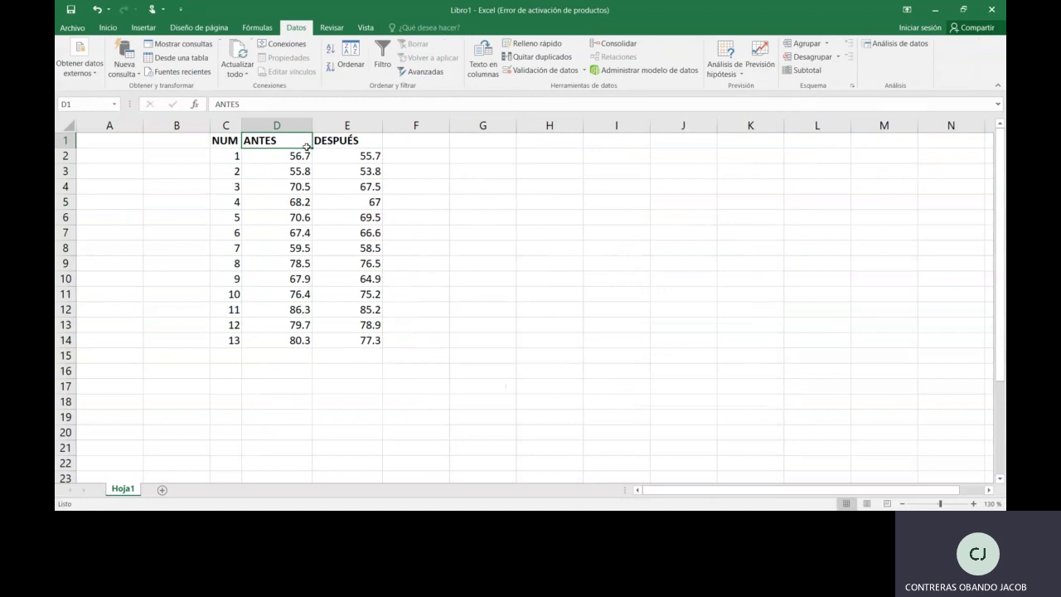
pyautogui.moveTo(307, 147); pyautogui.dragTo(333, 332)
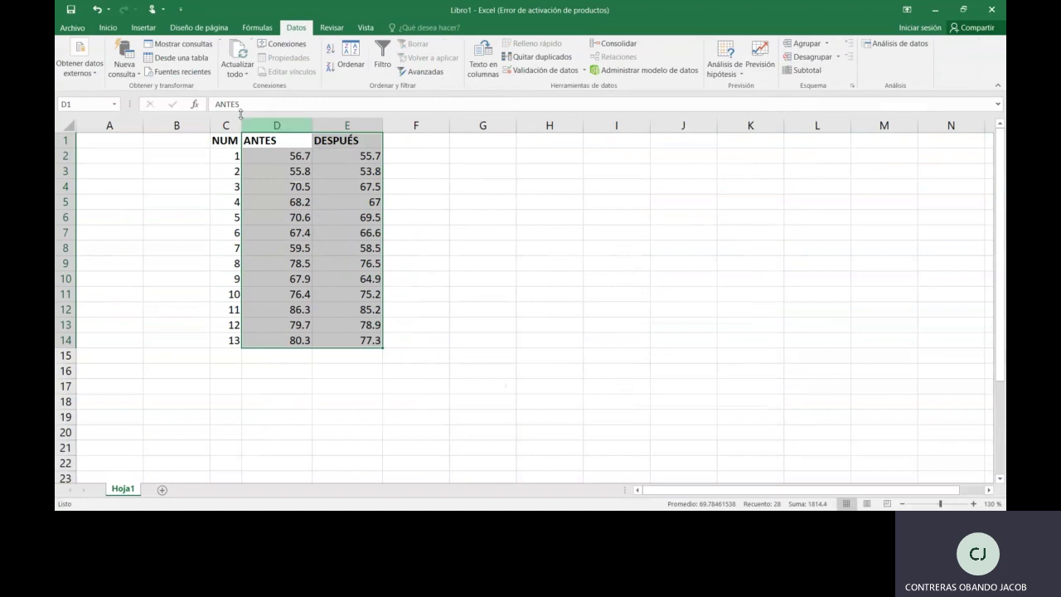
pyautogui.click(146, 29)
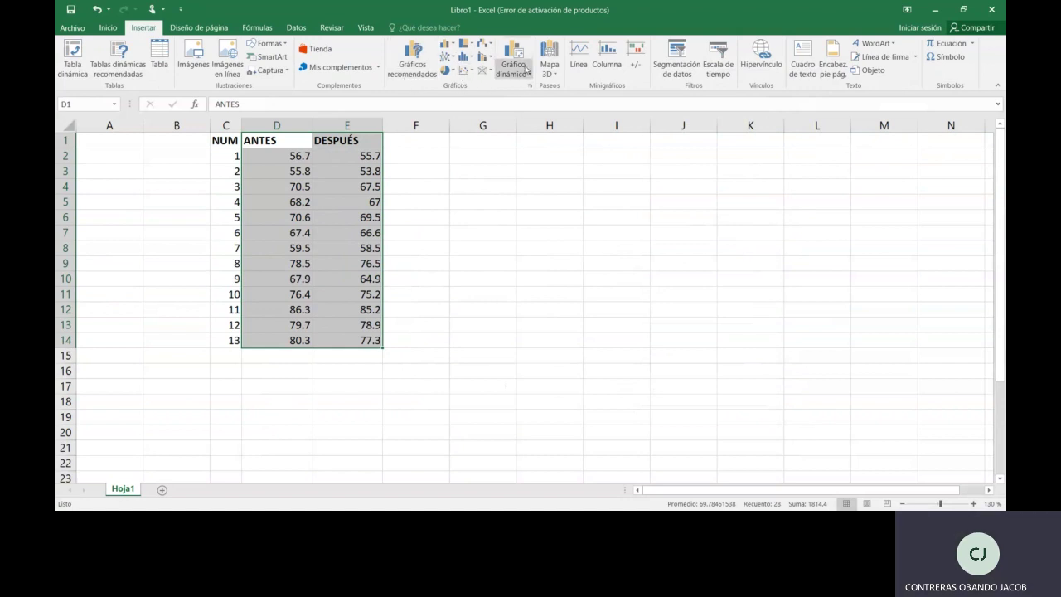
pyautogui.click(449, 58)
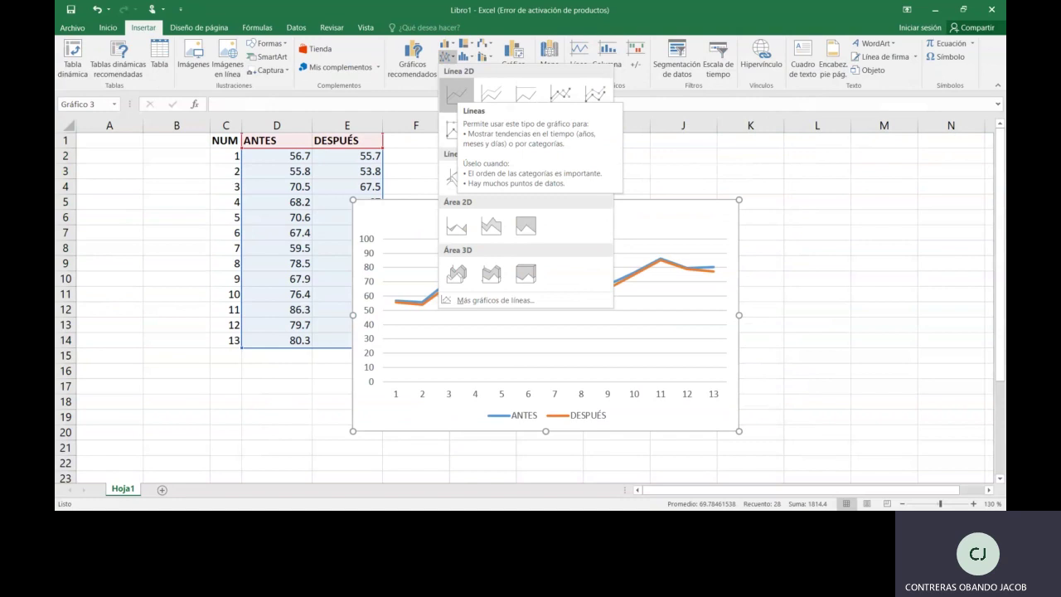
pyautogui.click(455, 93)
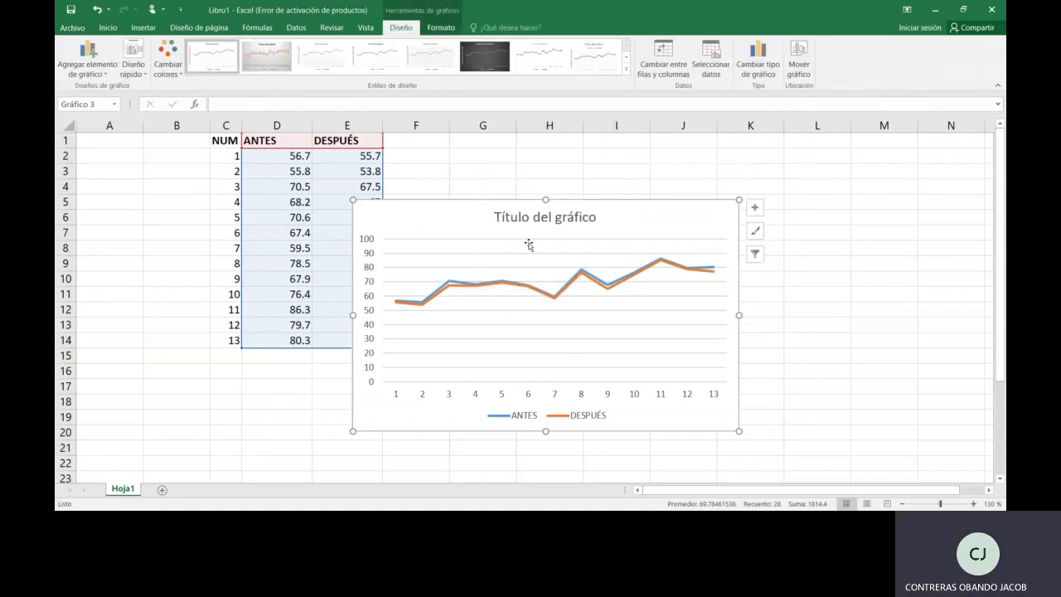
pyautogui.moveTo(489, 202); pyautogui.dragTo(589, 138)
pyautogui.moveTo(647, 370); pyautogui.dragTo(647, 346)
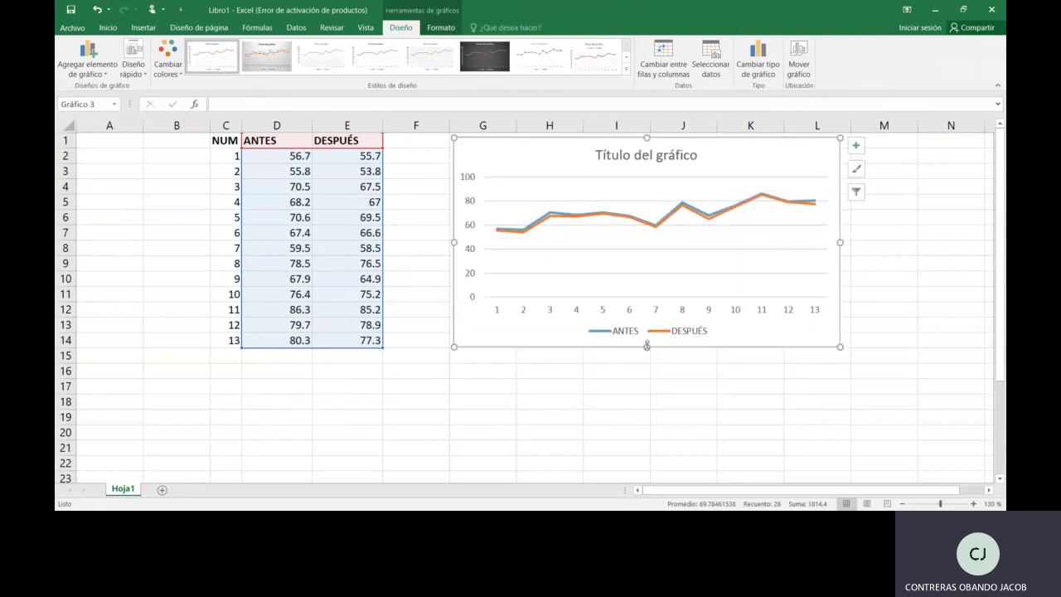
# - Move the chart legend over the plot area and back below the horizontal axis
pyautogui.click(644, 332)
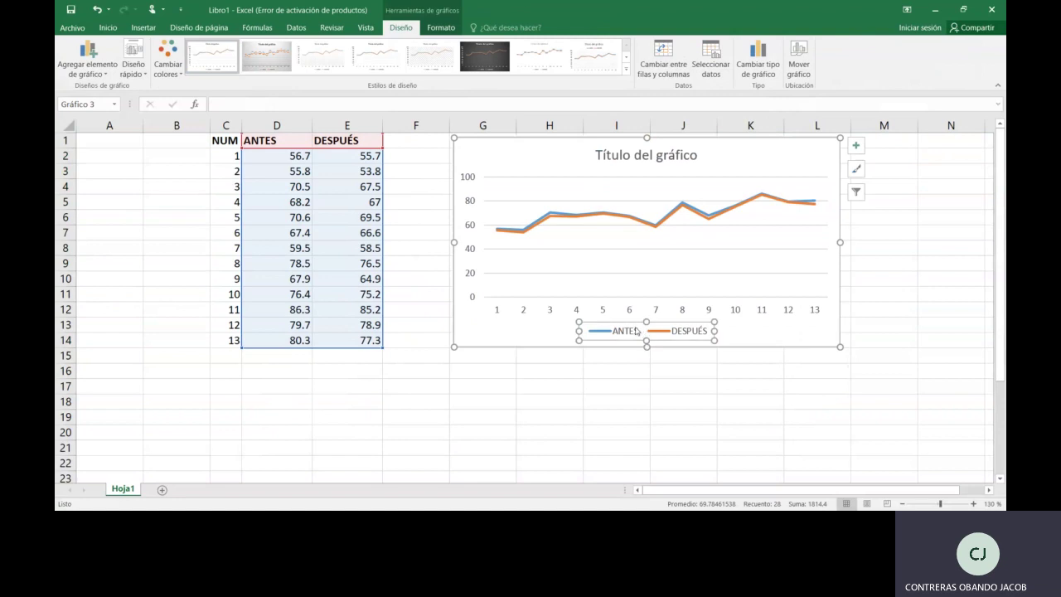
pyautogui.moveTo(636, 331); pyautogui.dragTo(856, 250)
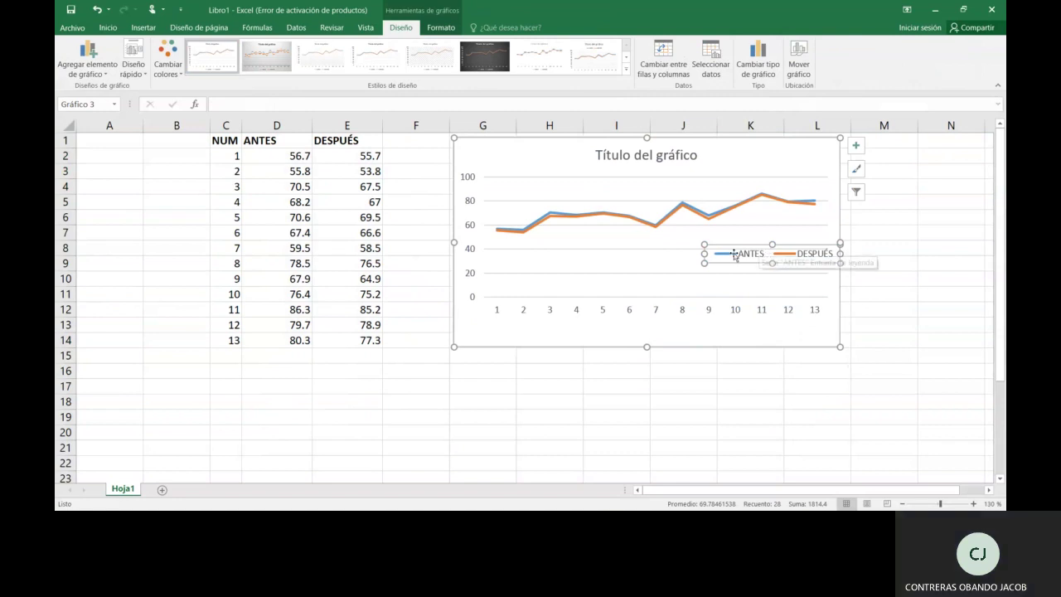
pyautogui.moveTo(731, 247); pyautogui.dragTo(614, 323)
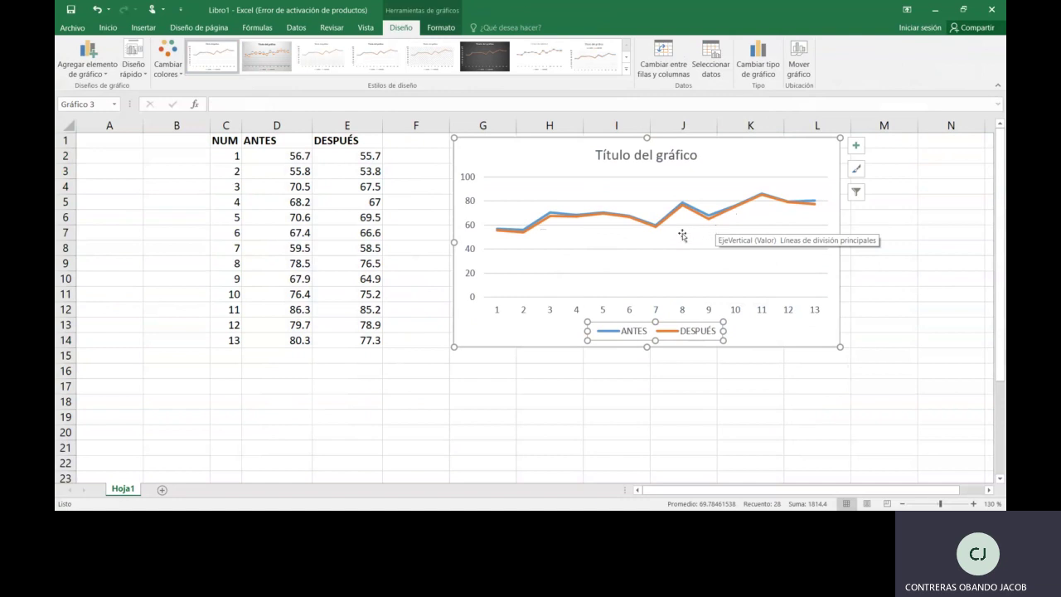
# - Set the minimum bound of the line chart's vertical axis to 40 and close the axis formatting options
pyautogui.click(471, 185)
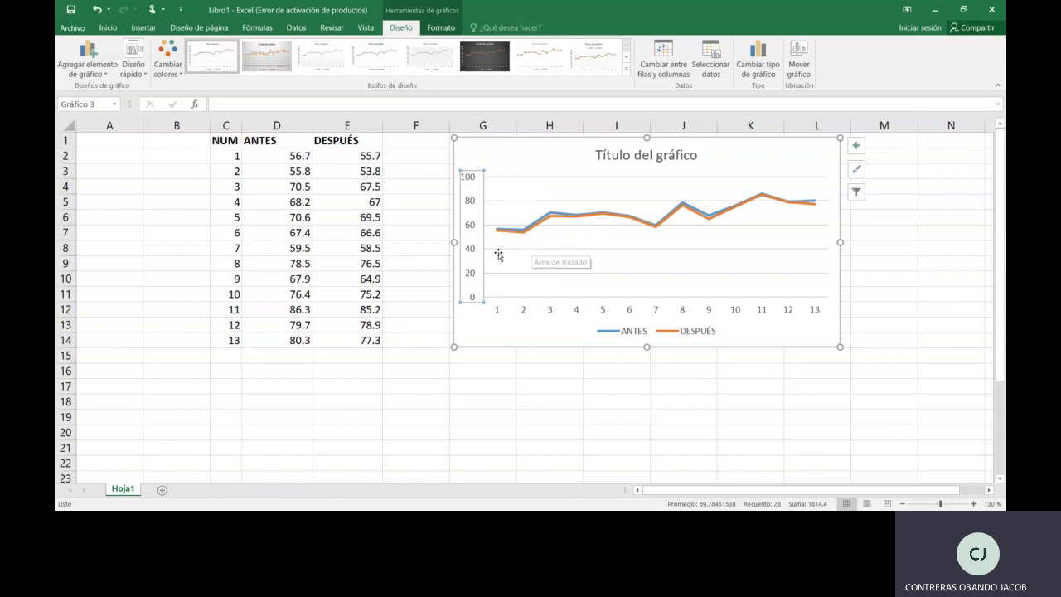
pyautogui.doubleClick(476, 213)
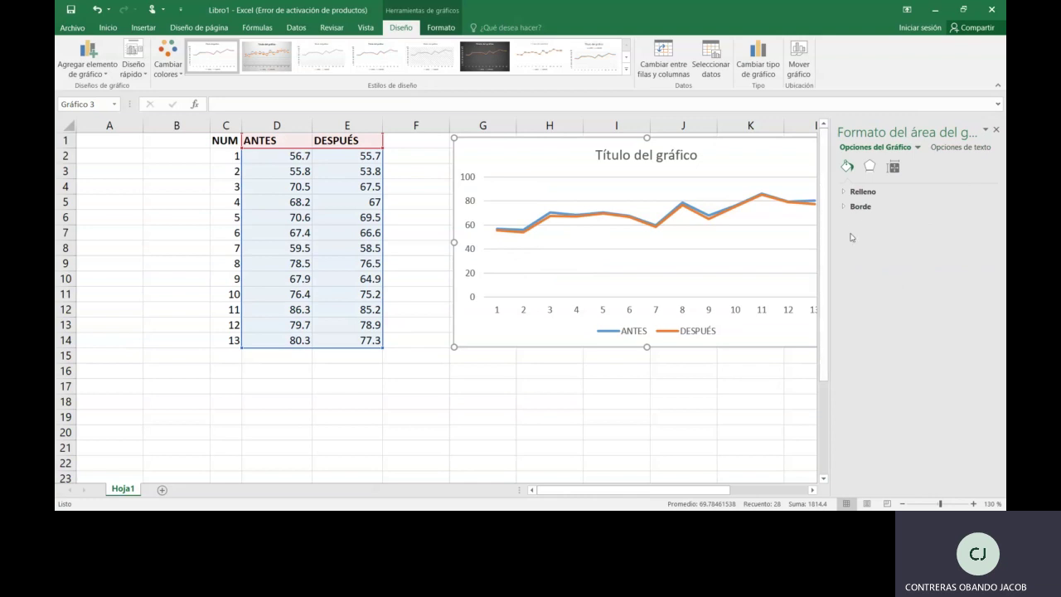
pyautogui.click(962, 148)
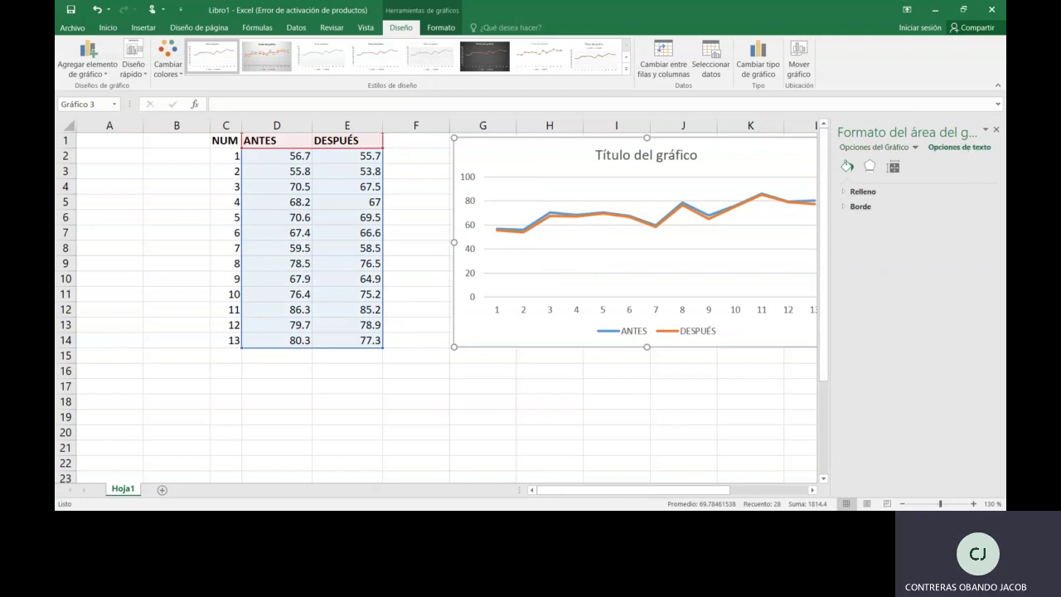
pyautogui.click(854, 151)
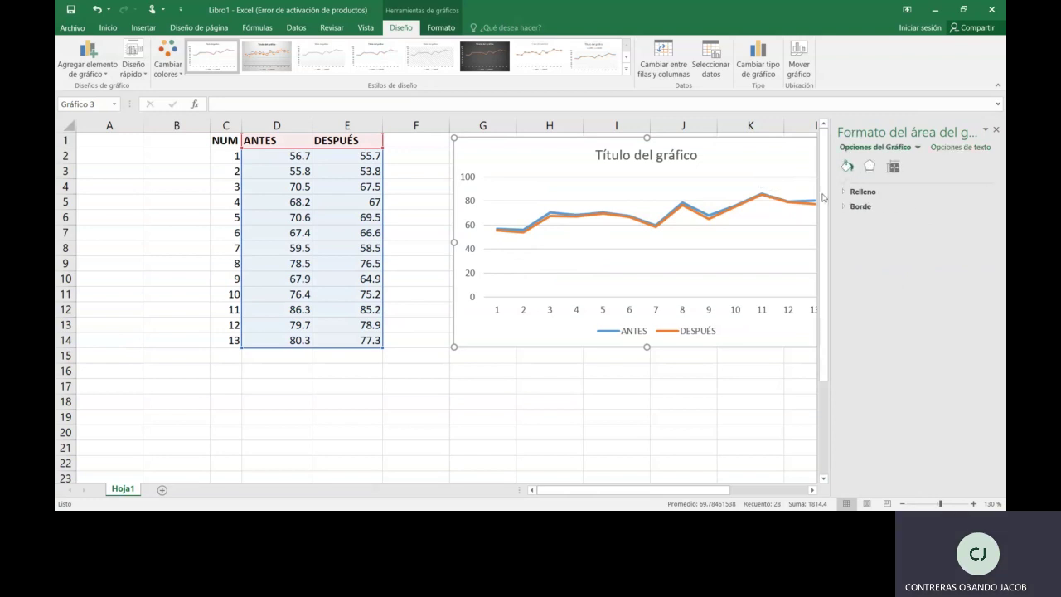
pyautogui.click(469, 200)
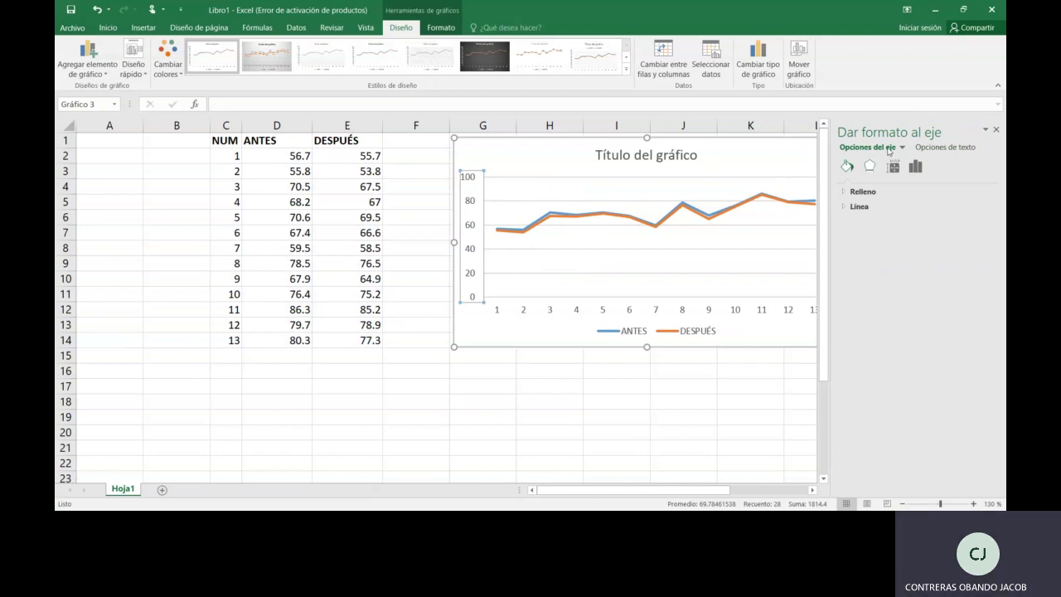
pyautogui.click(915, 166)
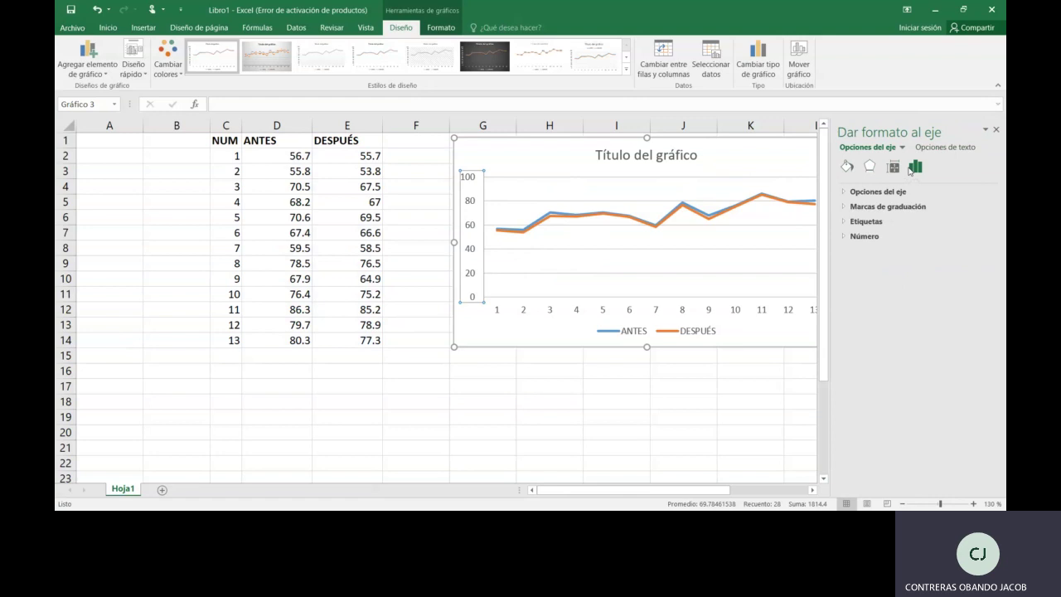
pyautogui.click(844, 192)
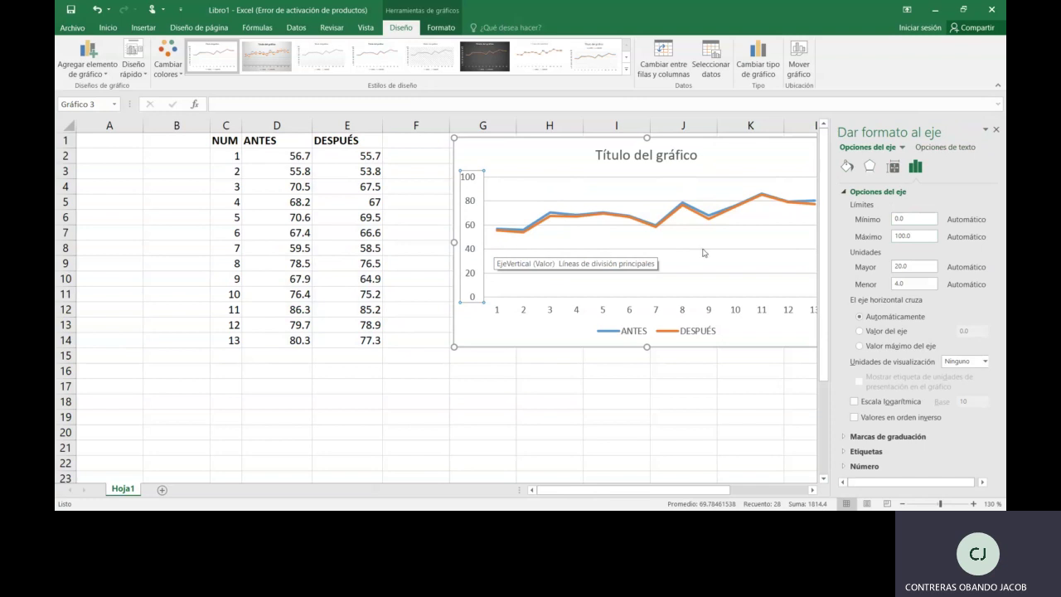
pyautogui.click(895, 220)
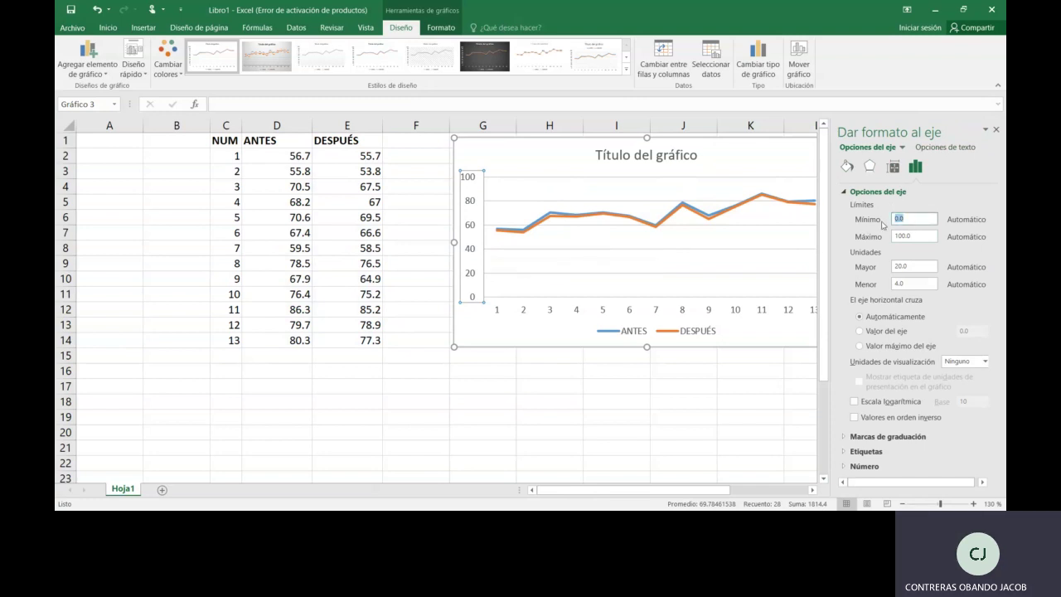
pyautogui.write('40')
pyautogui.press('Return')
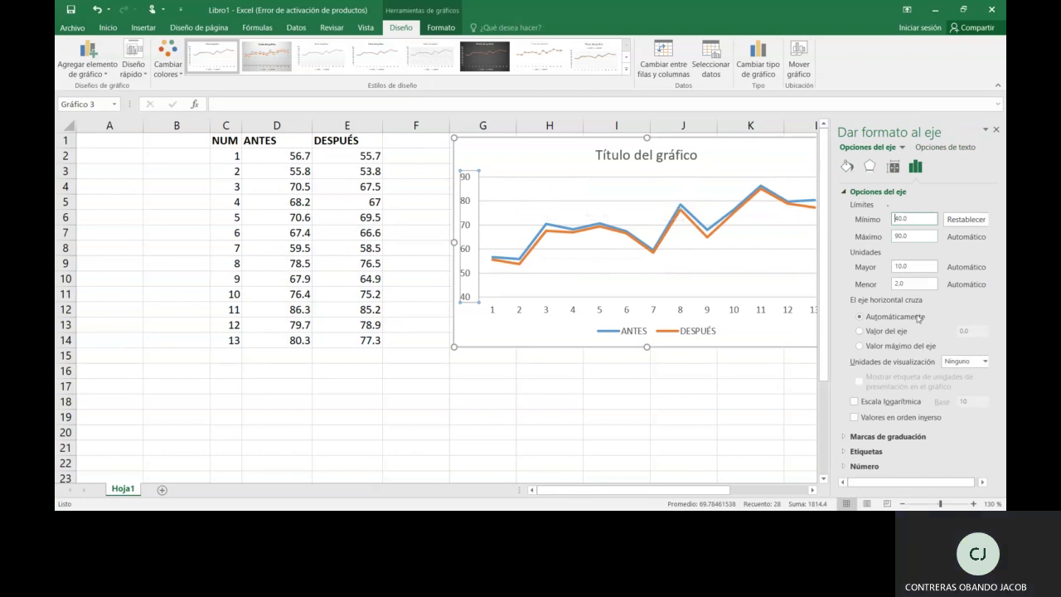
pyautogui.click(686, 382)
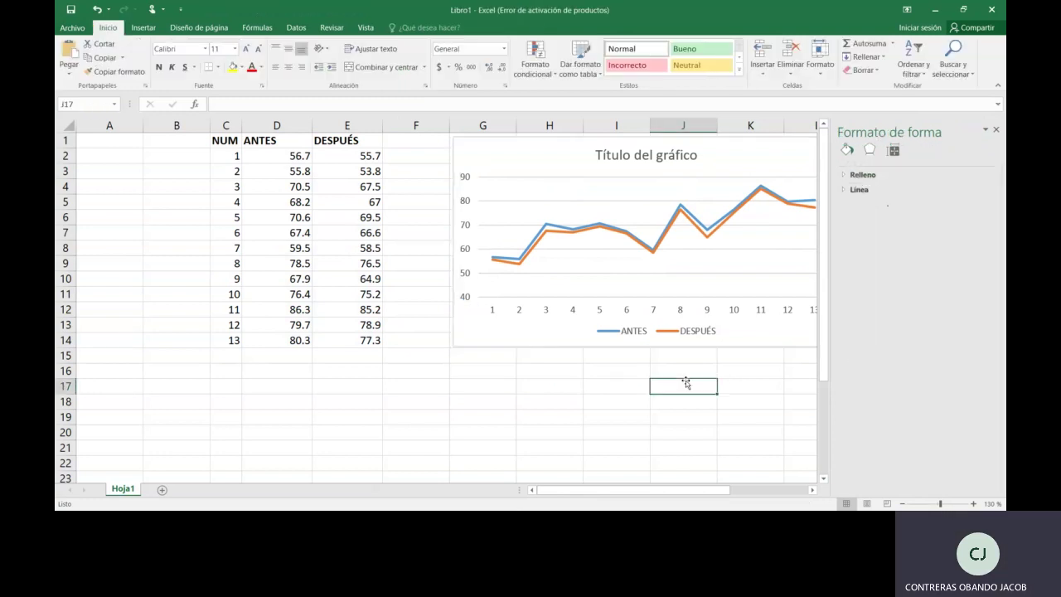
pyautogui.click(996, 131)
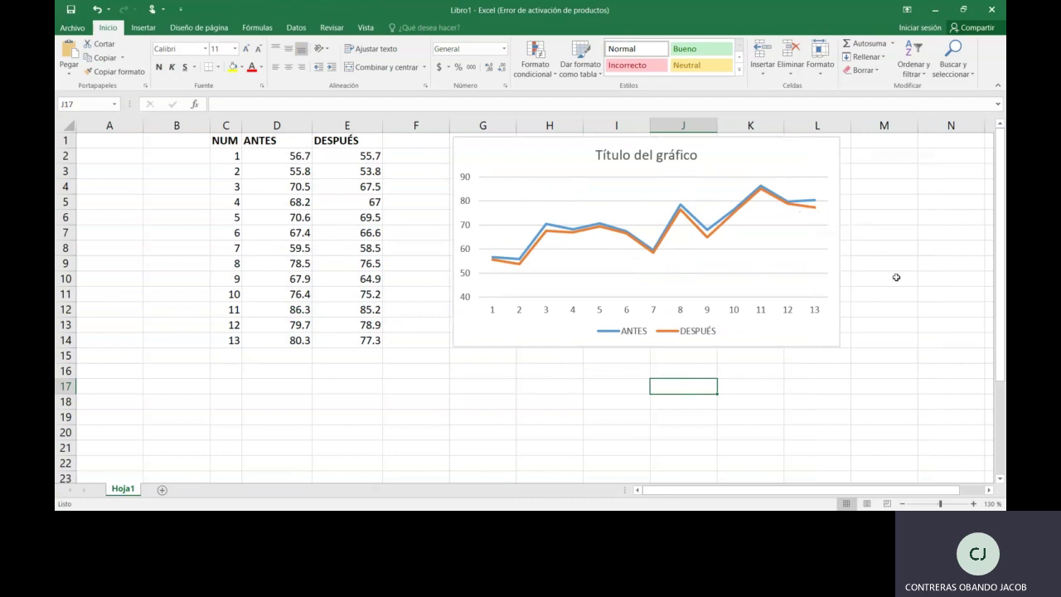
# - Start the data analysis function Prueba t para medias de dos muestras emparejadas
pyautogui.scroll(-1, 896, 277)
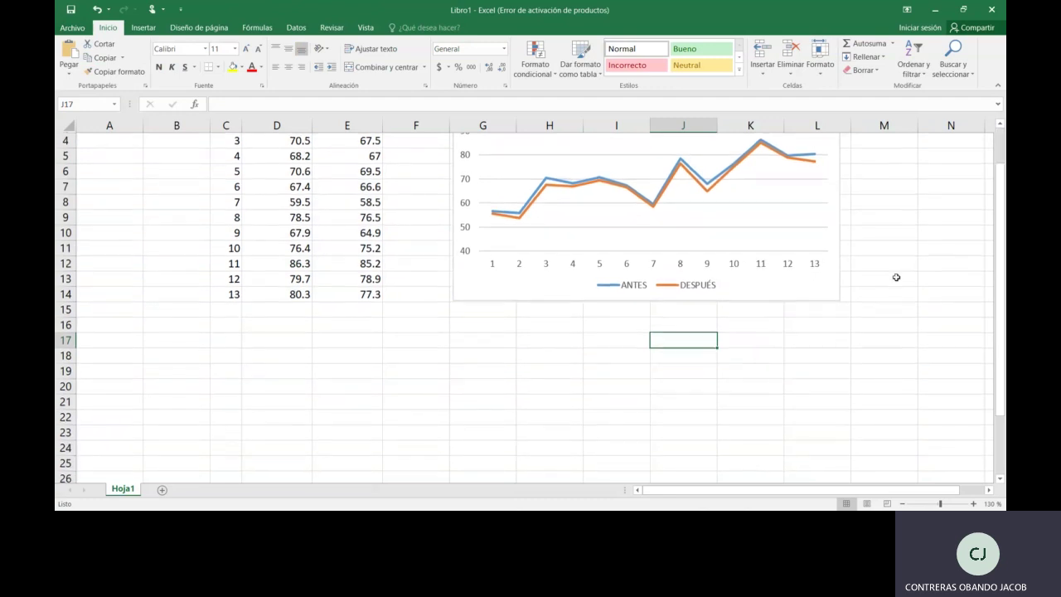
pyautogui.scroll(1, 896, 277)
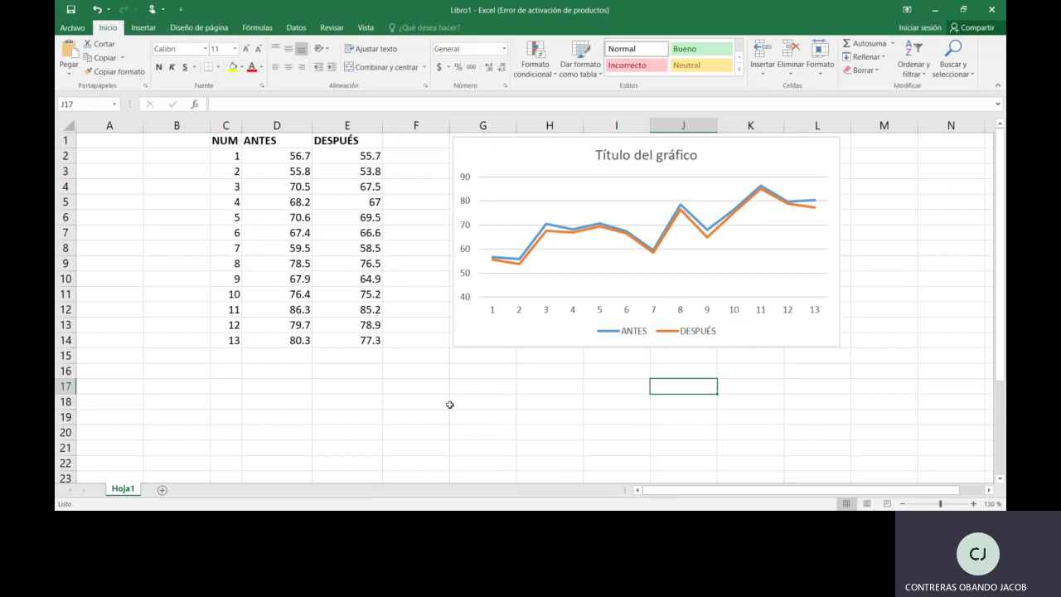
pyautogui.click(297, 28)
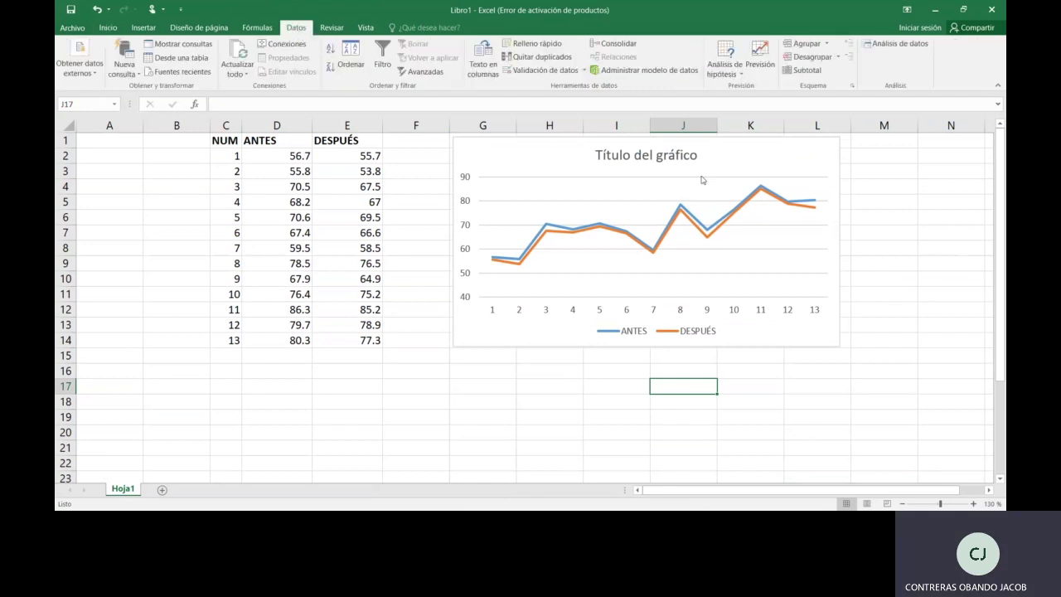
pyautogui.click(889, 50)
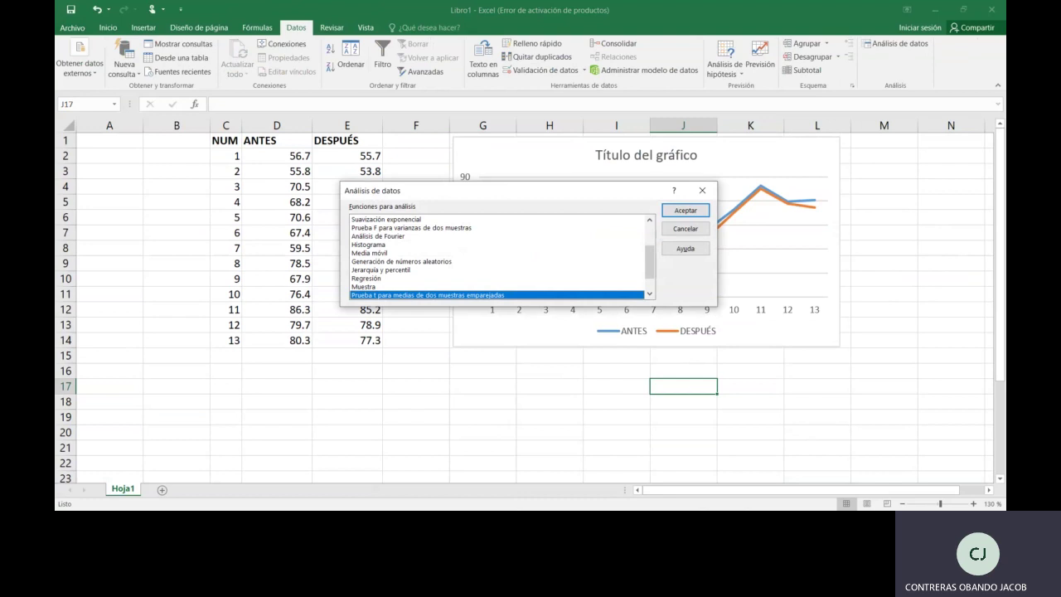
pyautogui.click(397, 245)
pyautogui.scroll(2, 398, 244)
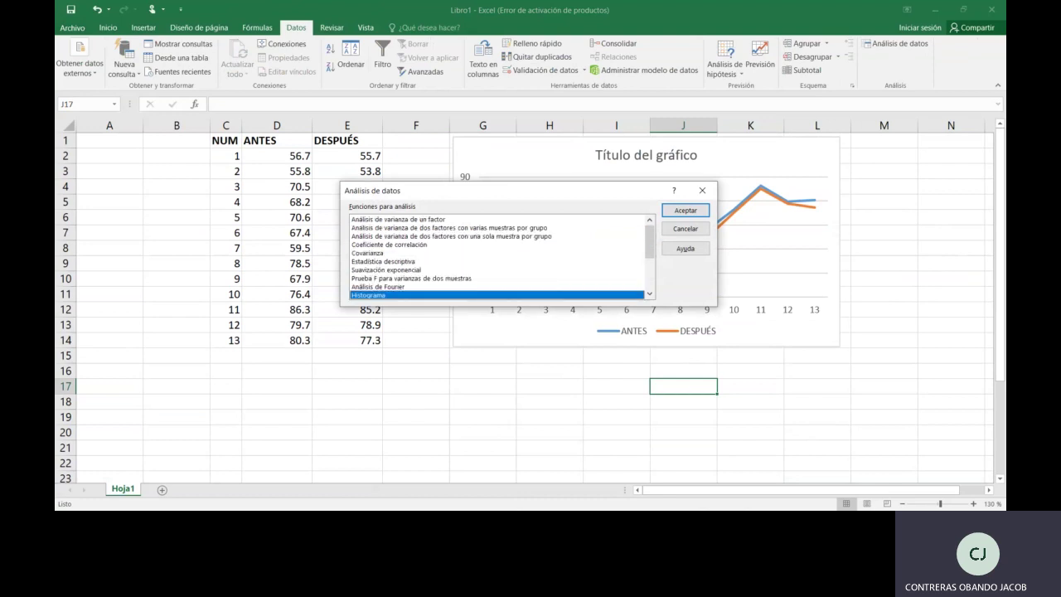
pyautogui.scroll(-1, 497, 257)
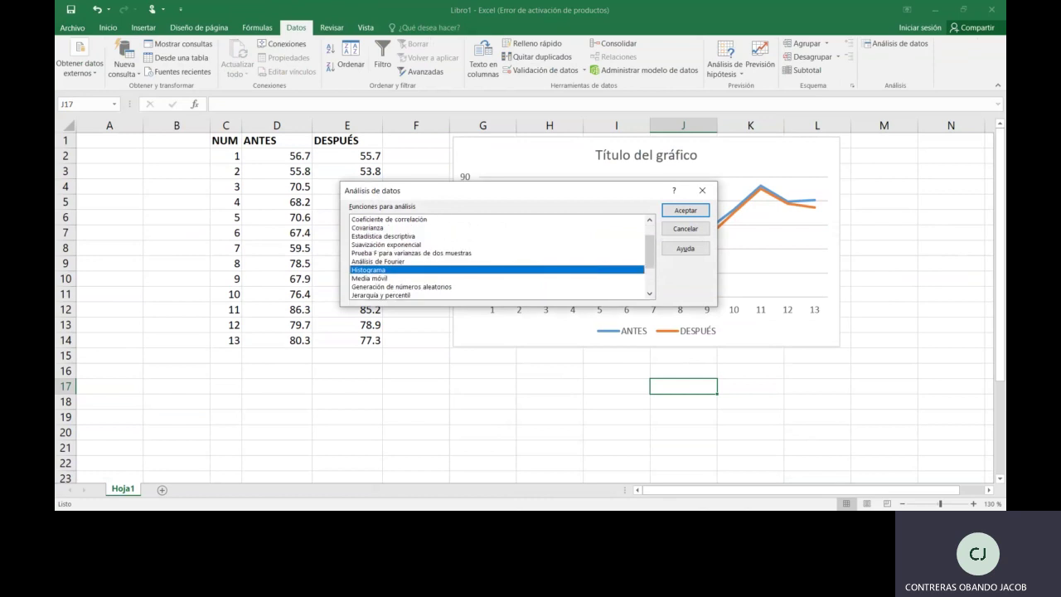
pyautogui.scroll(-2, 497, 257)
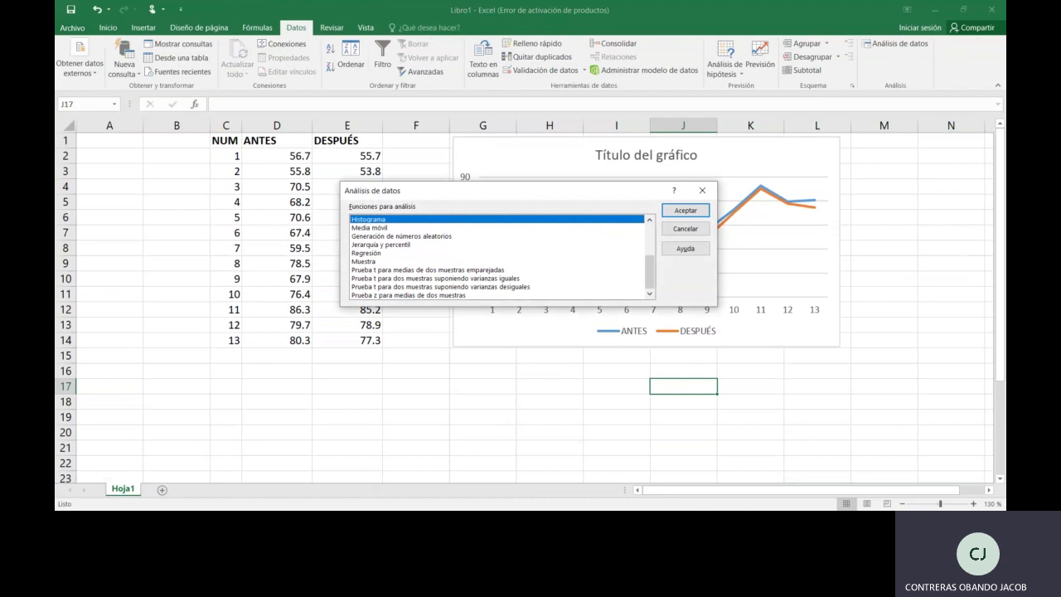
pyautogui.click(427, 270)
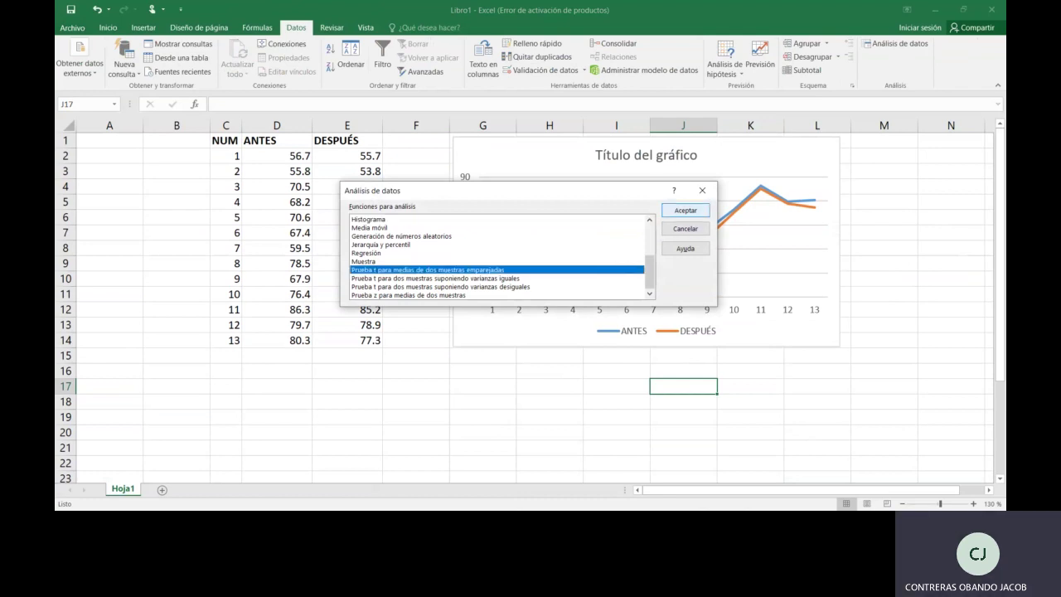
pyautogui.click(686, 209)
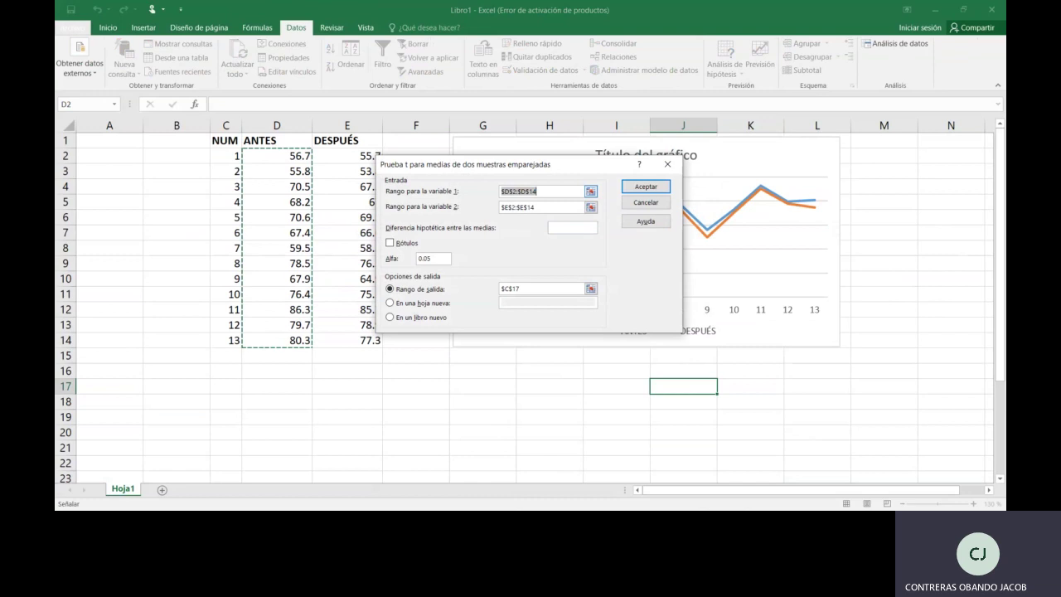
# - Set the paired t-test's variable 1 range to $D$2:$D$14 and its variable 2 range to $E$2:$E$14
pyautogui.click(590, 192)
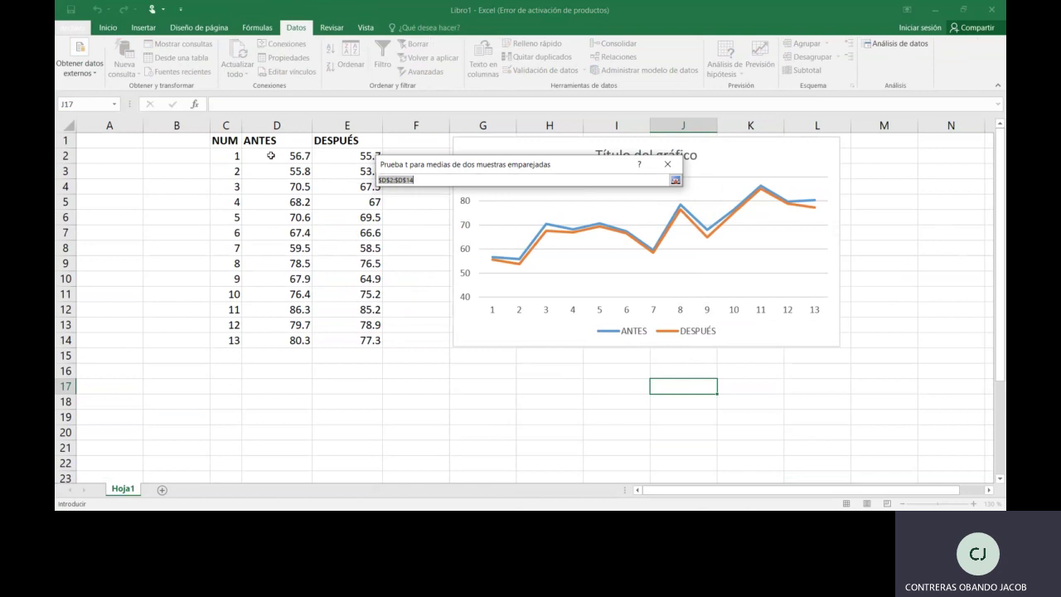
pyautogui.moveTo(270, 155); pyautogui.dragTo(282, 336)
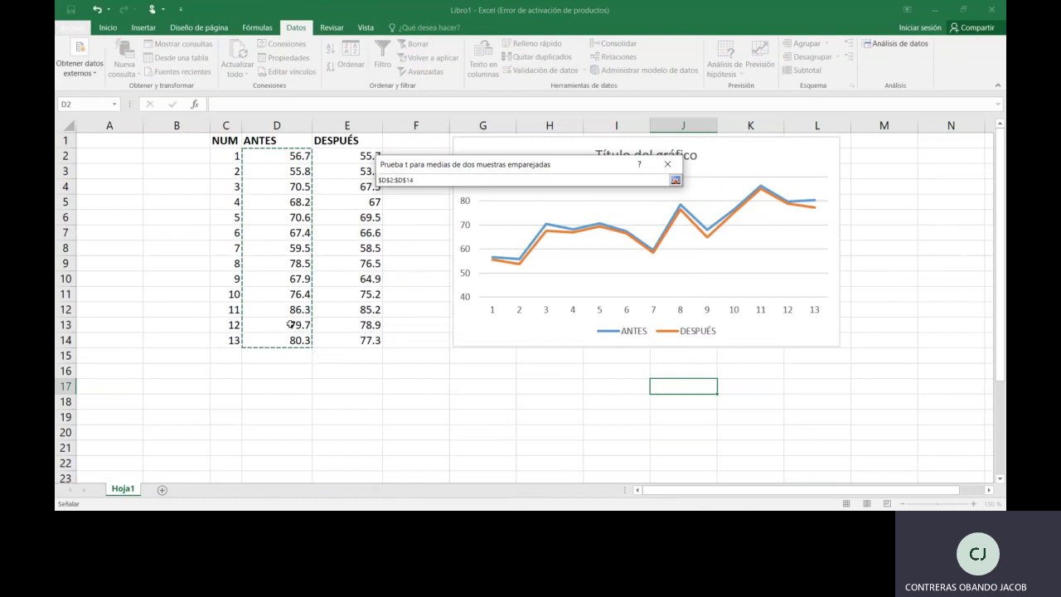
pyautogui.press('Return')
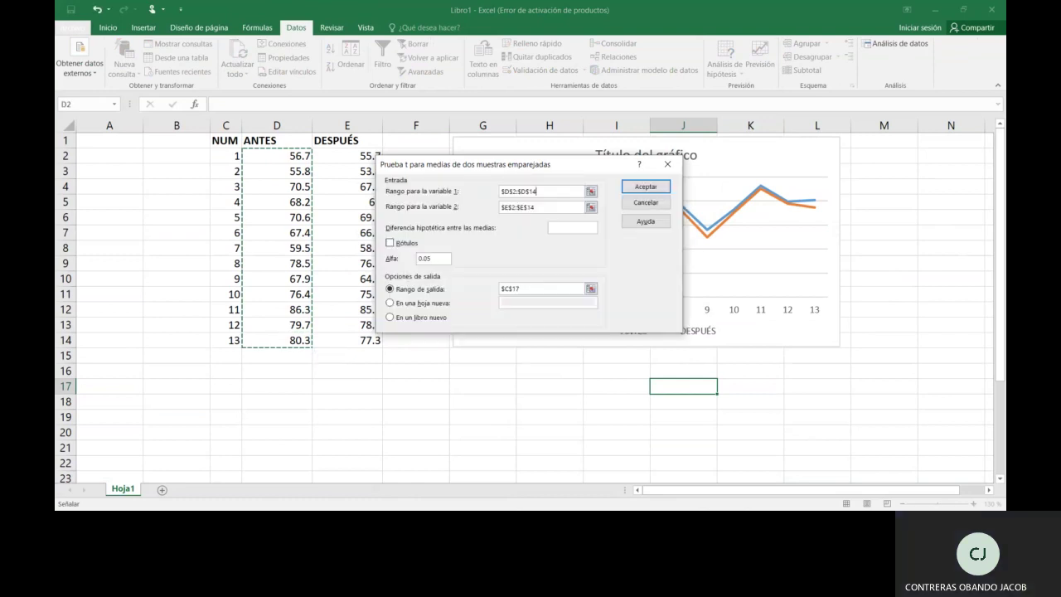
pyautogui.click(591, 207)
pyautogui.moveTo(347, 157); pyautogui.dragTo(359, 337)
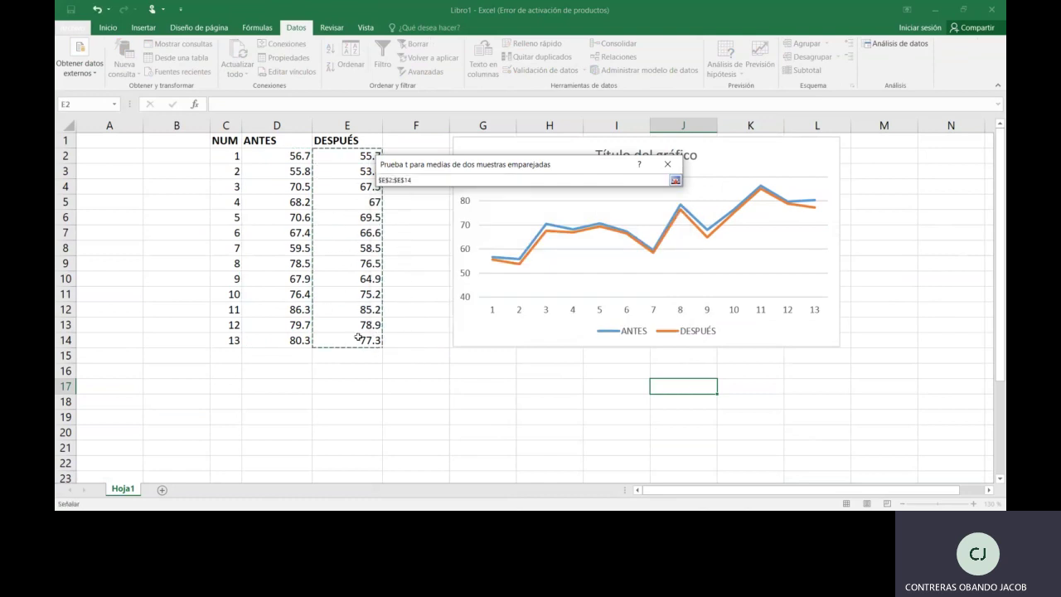
pyautogui.press('Return')
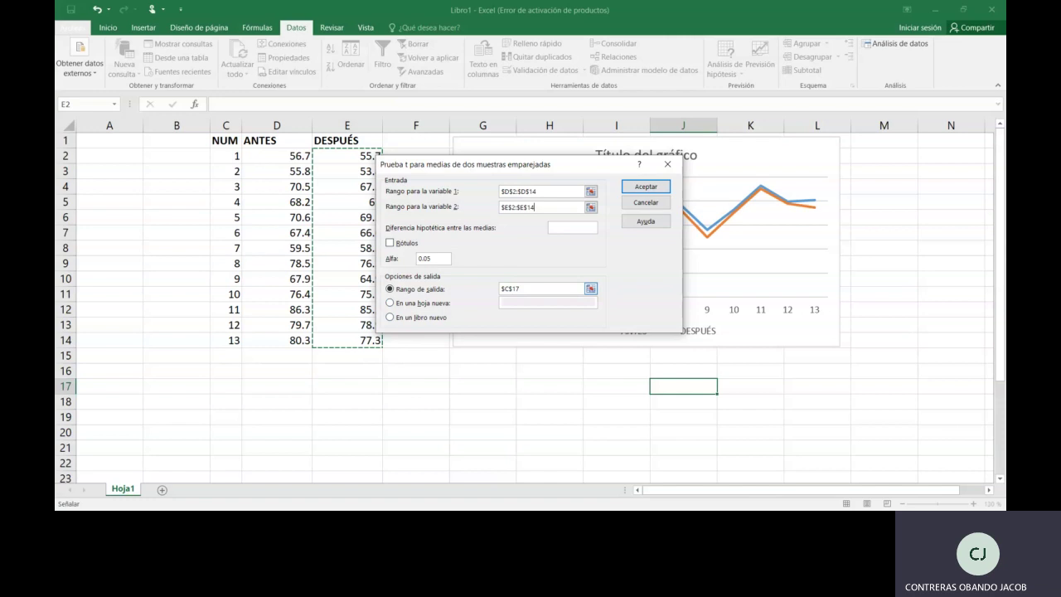
# - Set the t-test's output range to $G$16 and run the analysis
pyautogui.click(590, 289)
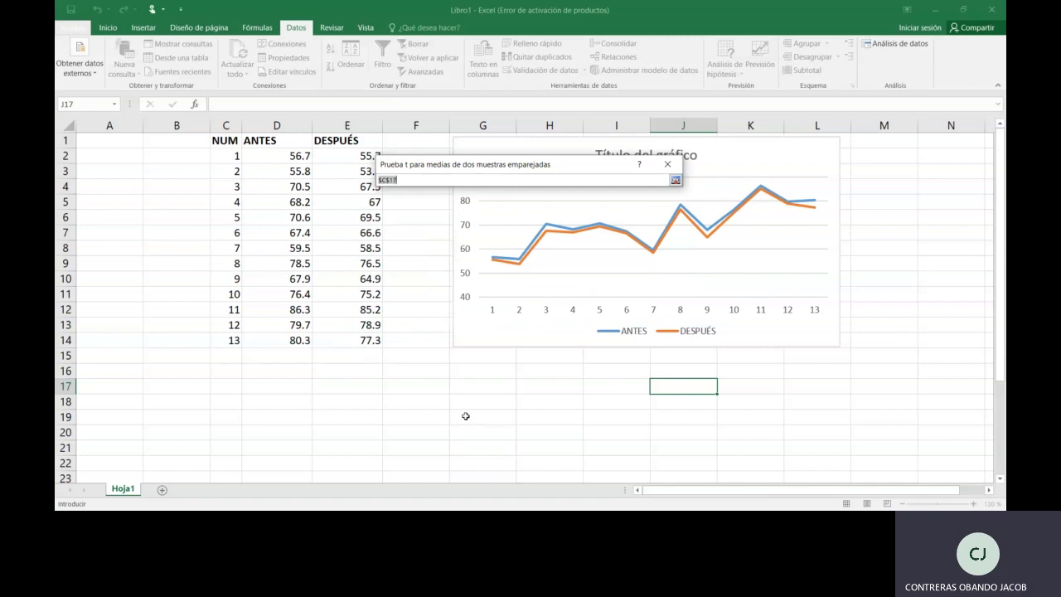
pyautogui.click(466, 373)
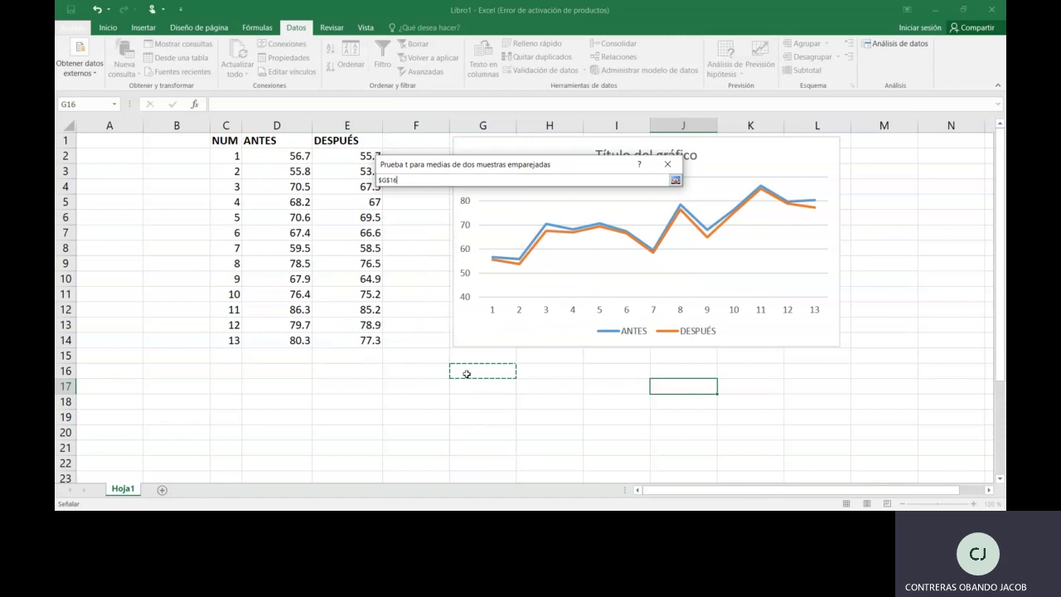
pyautogui.press('Return')
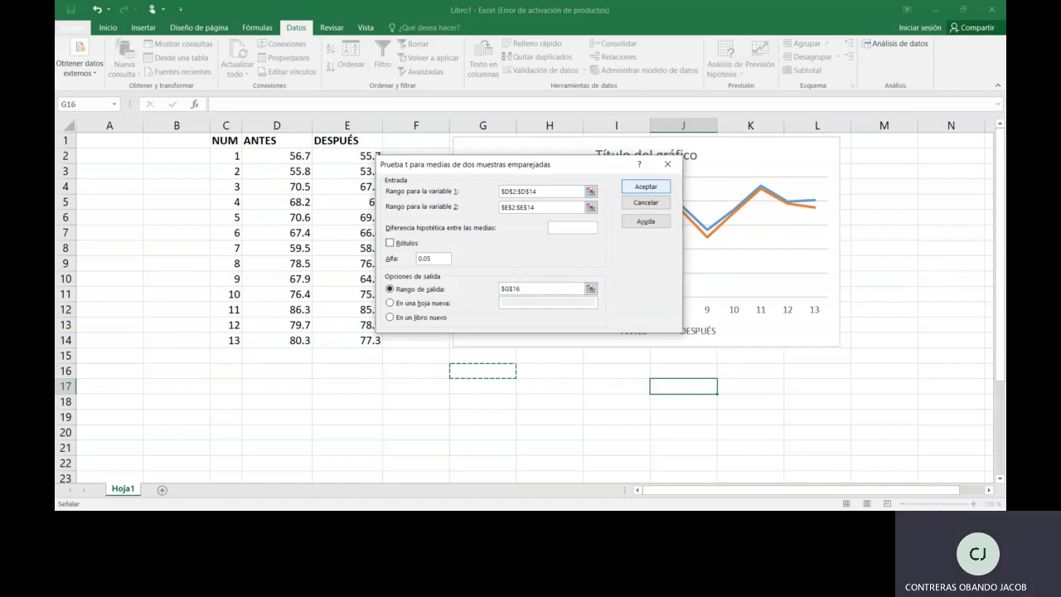
pyautogui.press('Return')
# - Widen columns G, H and I to fit the labels and values of the t-test results table
pyautogui.scroll(-4, 827, 376)
pyautogui.scroll(1, 827, 438)
pyautogui.scroll(1, 607, 355)
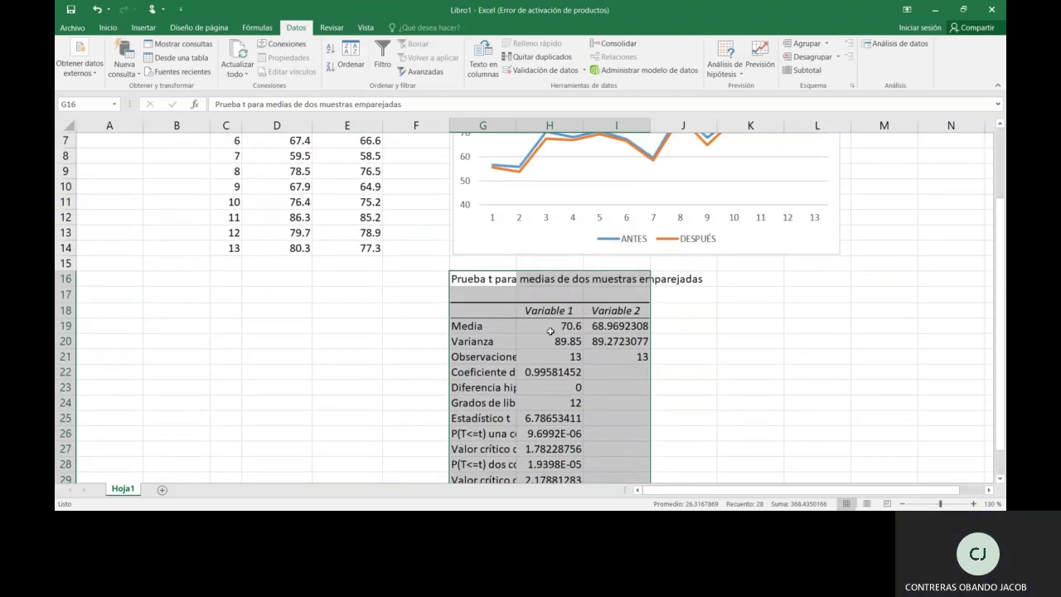
pyautogui.scroll(2, 550, 330)
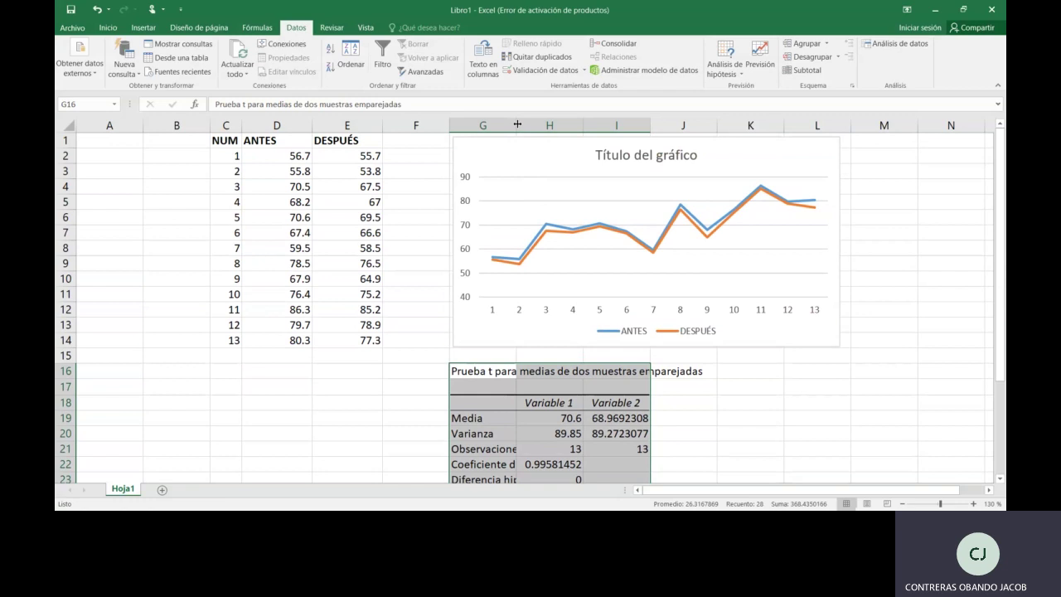
pyautogui.doubleClick(517, 124)
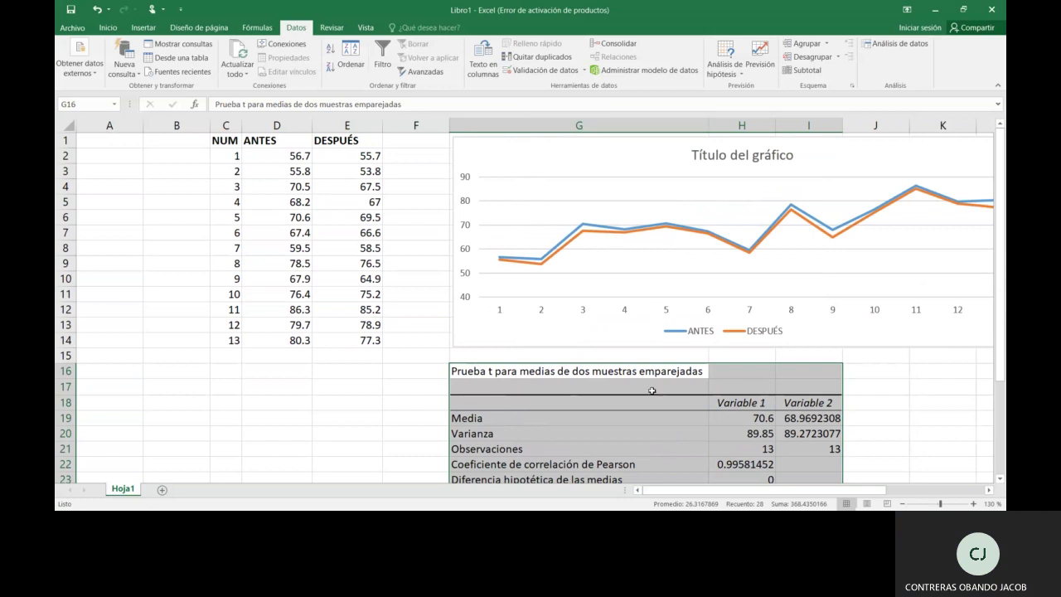
pyautogui.scroll(-4, 651, 398)
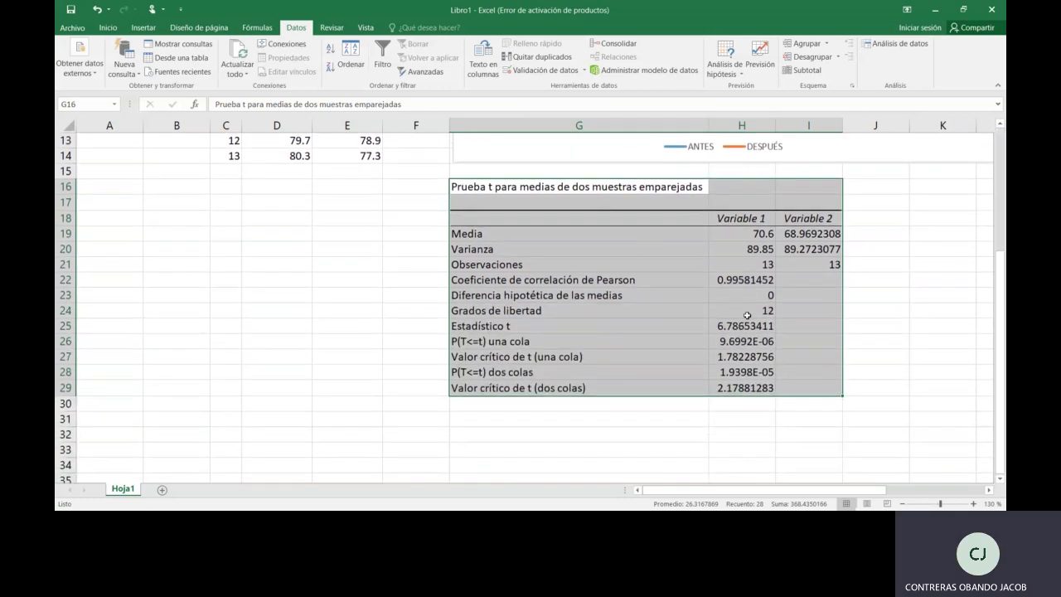
pyautogui.scroll(4, 747, 315)
pyautogui.moveTo(775, 126); pyautogui.dragTo(778, 126)
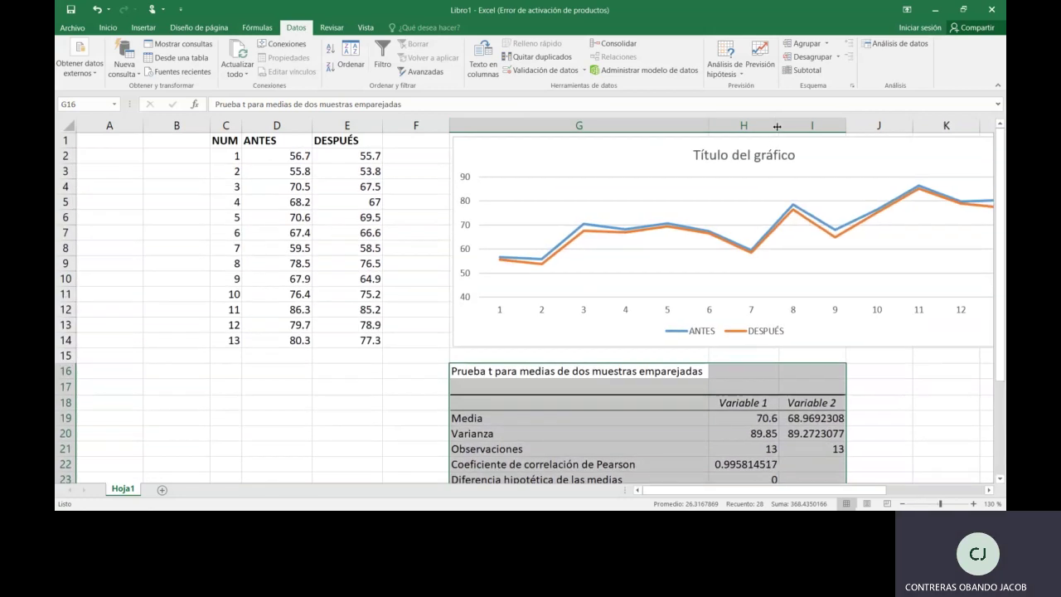
pyautogui.doubleClick(845, 125)
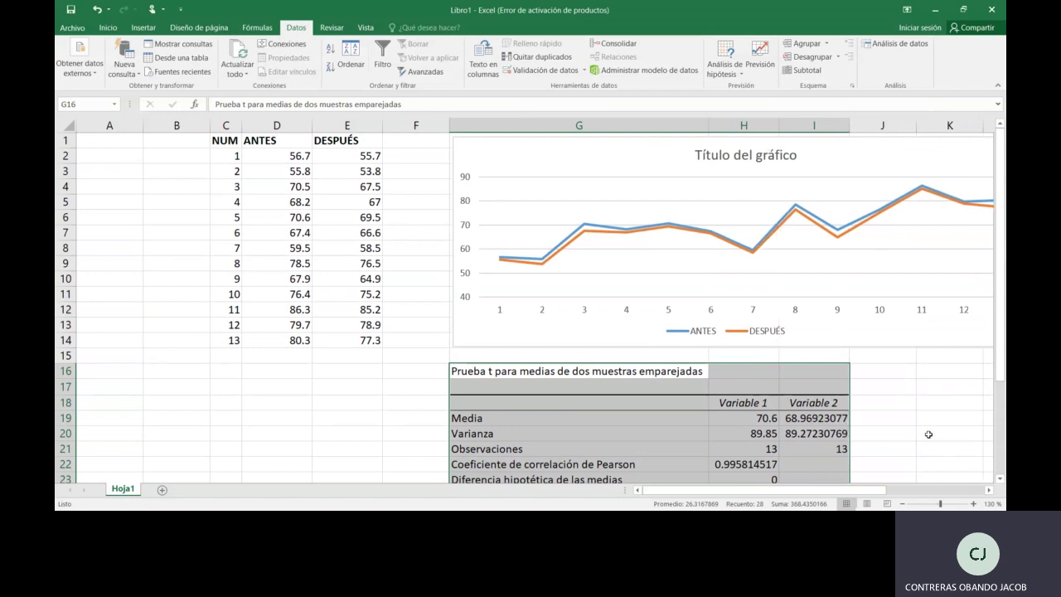
pyautogui.scroll(-3, 917, 414)
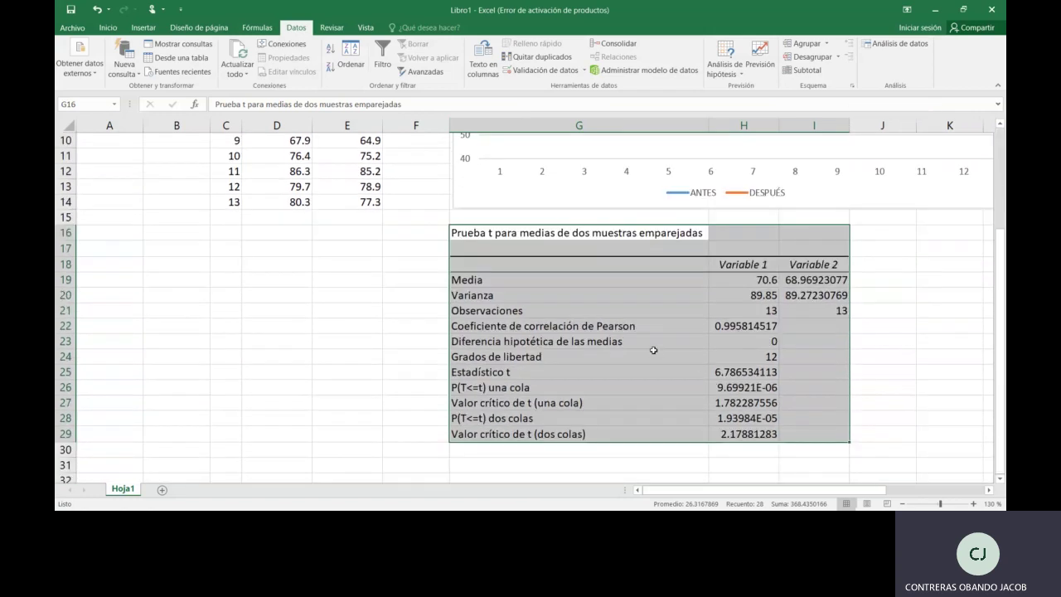
# - Examine the paired t-test results table row by row, from the variable headings and Media to the two-tailed p-value
pyautogui.click(653, 355)
pyautogui.scroll(1, 653, 352)
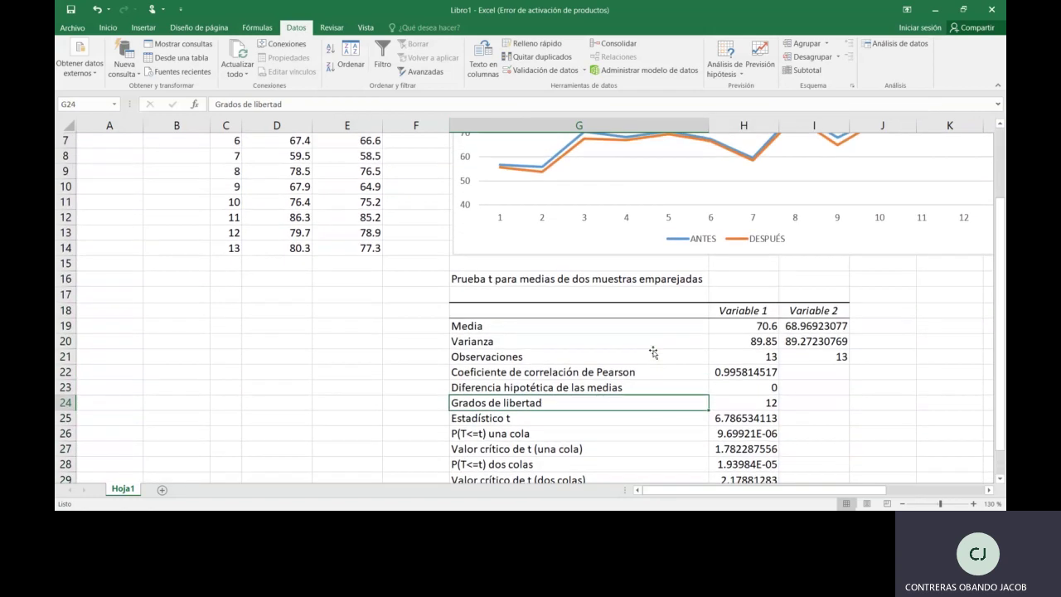
pyautogui.scroll(1, 678, 341)
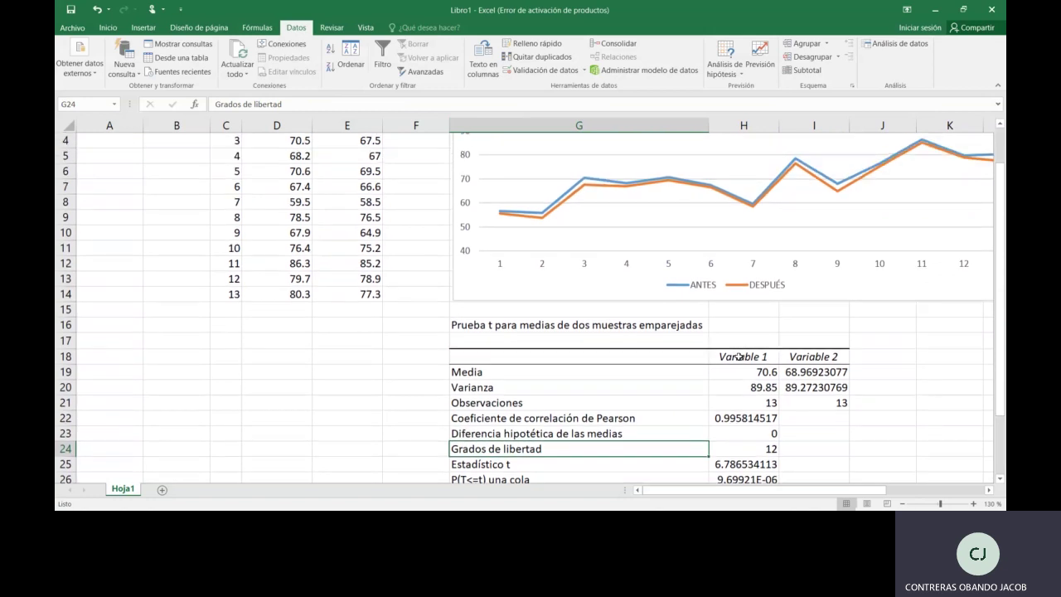
pyautogui.click(738, 357)
pyautogui.click(811, 358)
pyautogui.scroll(-3, 845, 383)
pyautogui.click(537, 234)
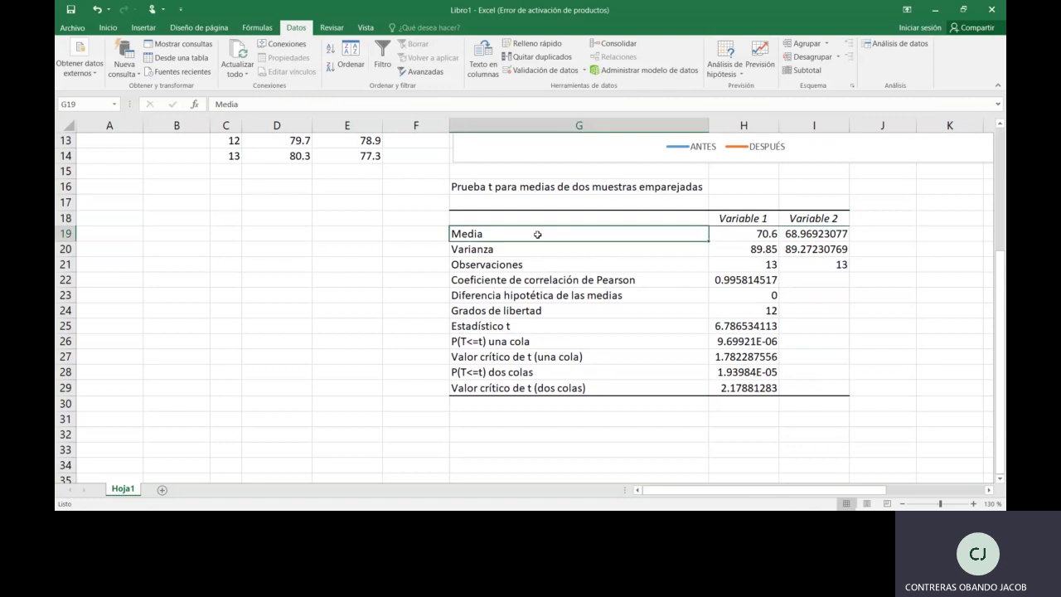
pyautogui.click(531, 252)
pyautogui.click(528, 265)
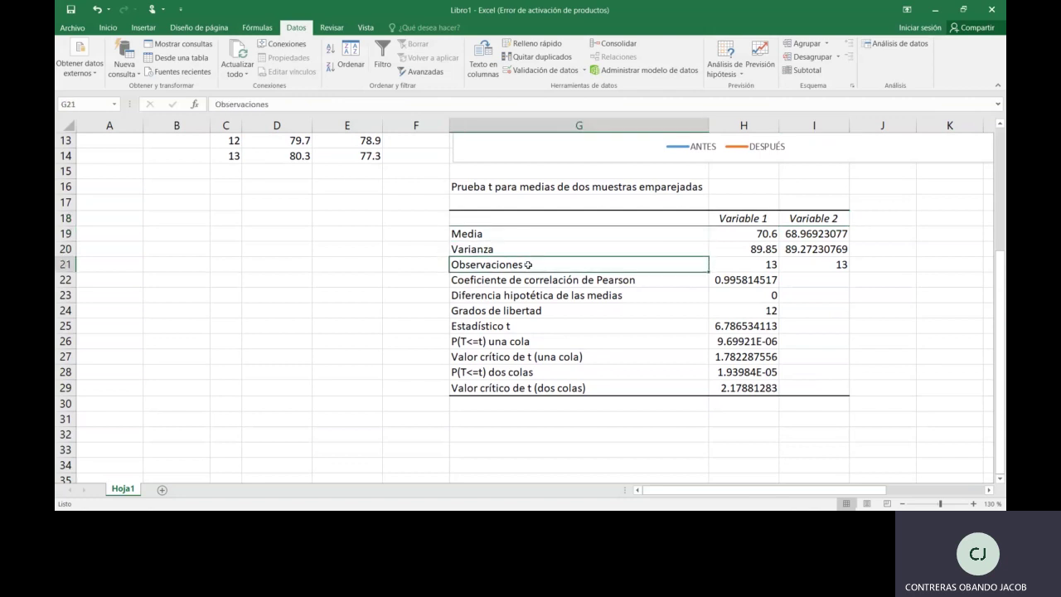
pyautogui.click(525, 280)
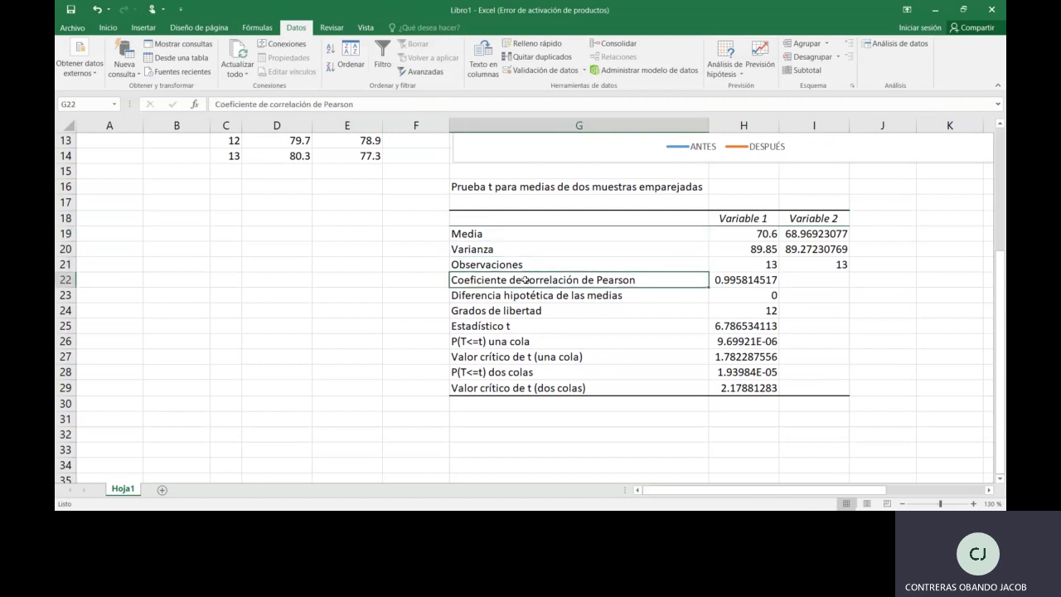
pyautogui.click(514, 297)
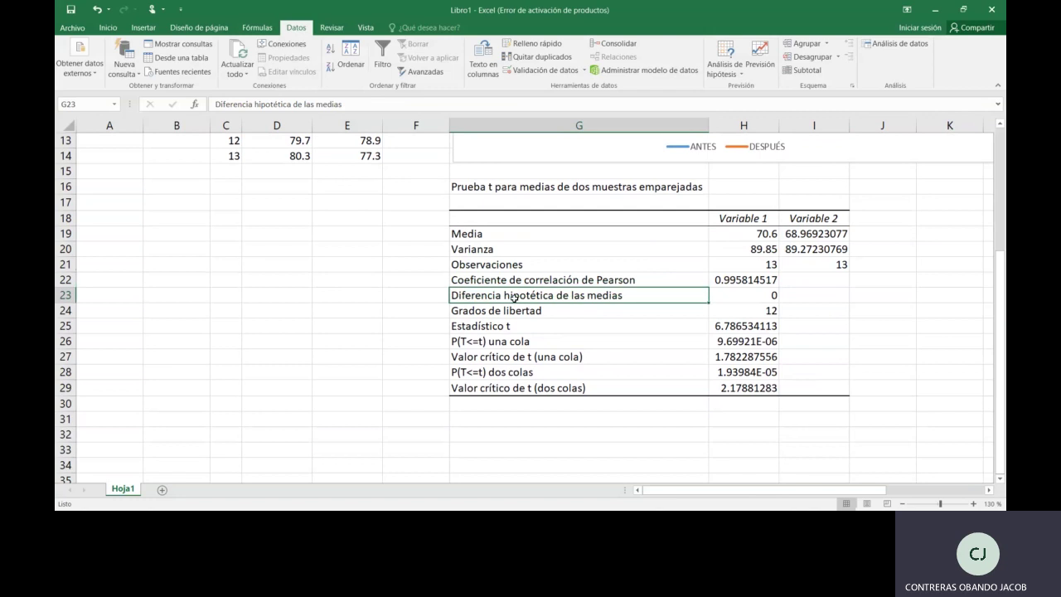
pyautogui.click(507, 312)
pyautogui.click(520, 326)
pyautogui.click(461, 344)
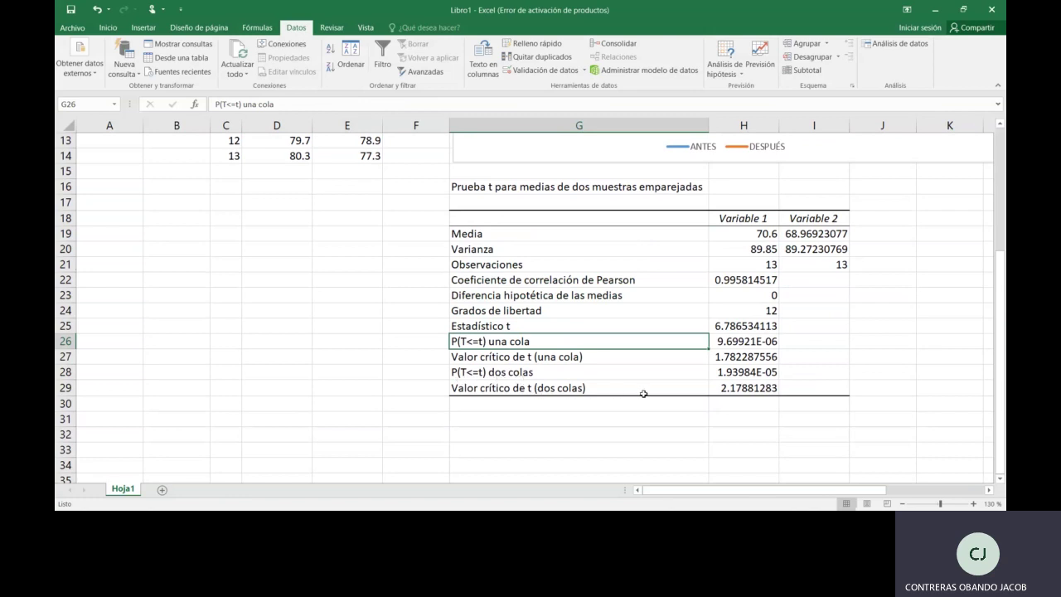
pyautogui.click(734, 367)
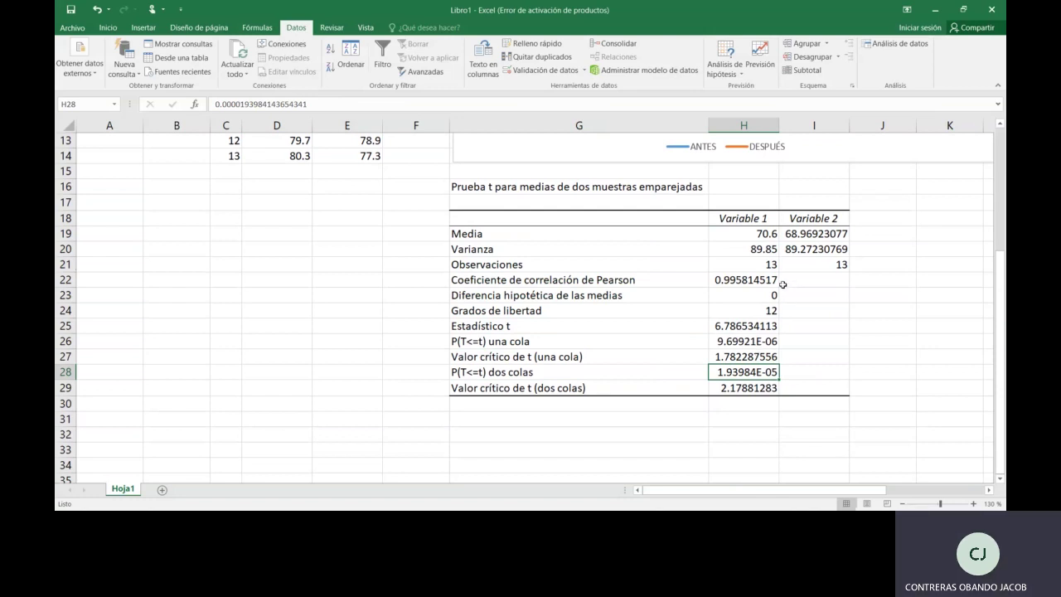
# - Format the t-test result values in H19:I29 as Número with four decimal places
pyautogui.moveTo(732, 234); pyautogui.dragTo(781, 378)
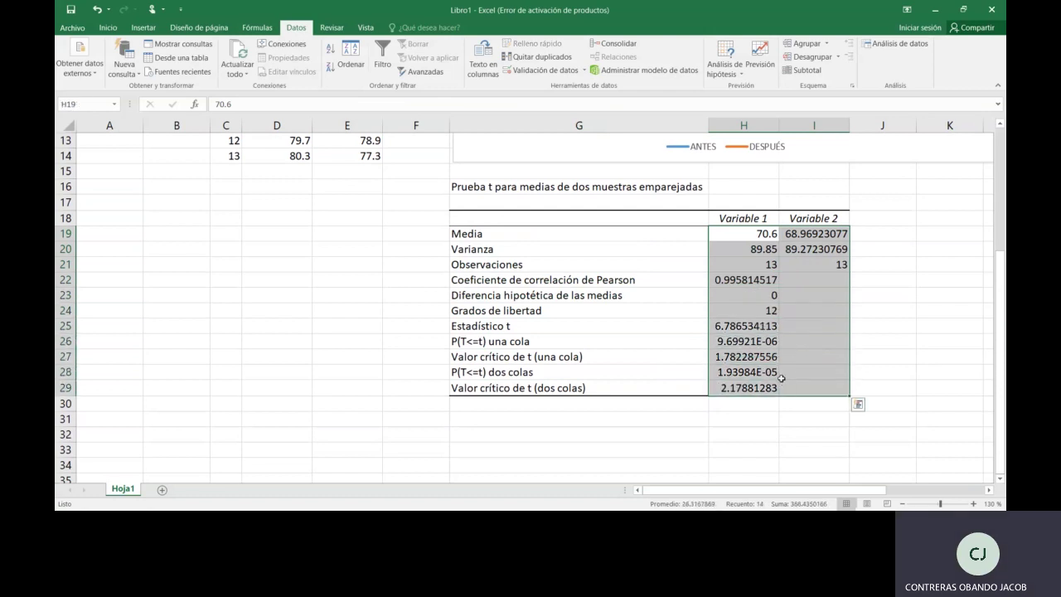
pyautogui.rightClick(749, 236)
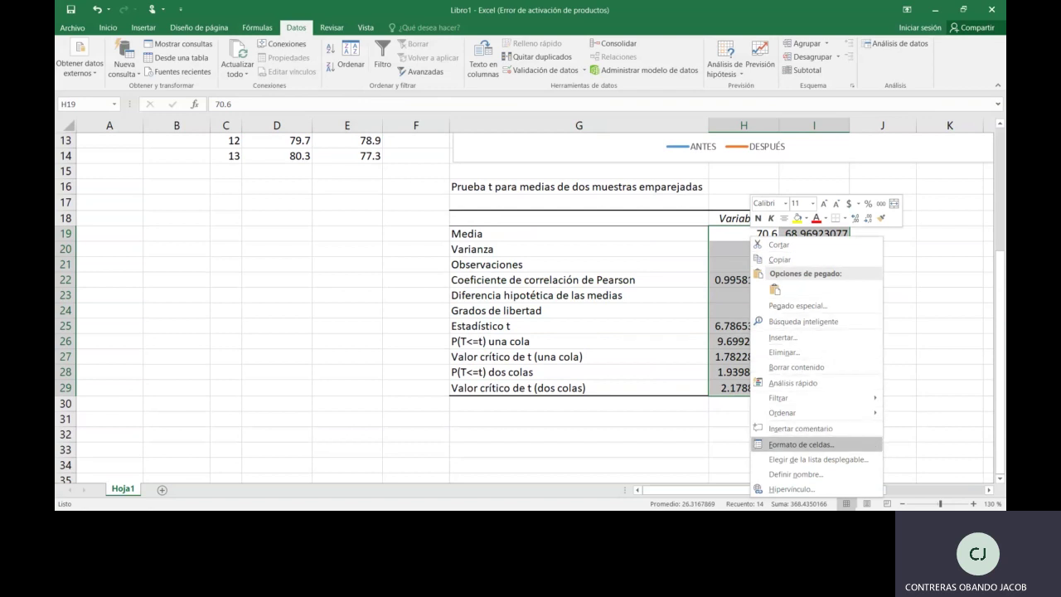
pyautogui.click(801, 444)
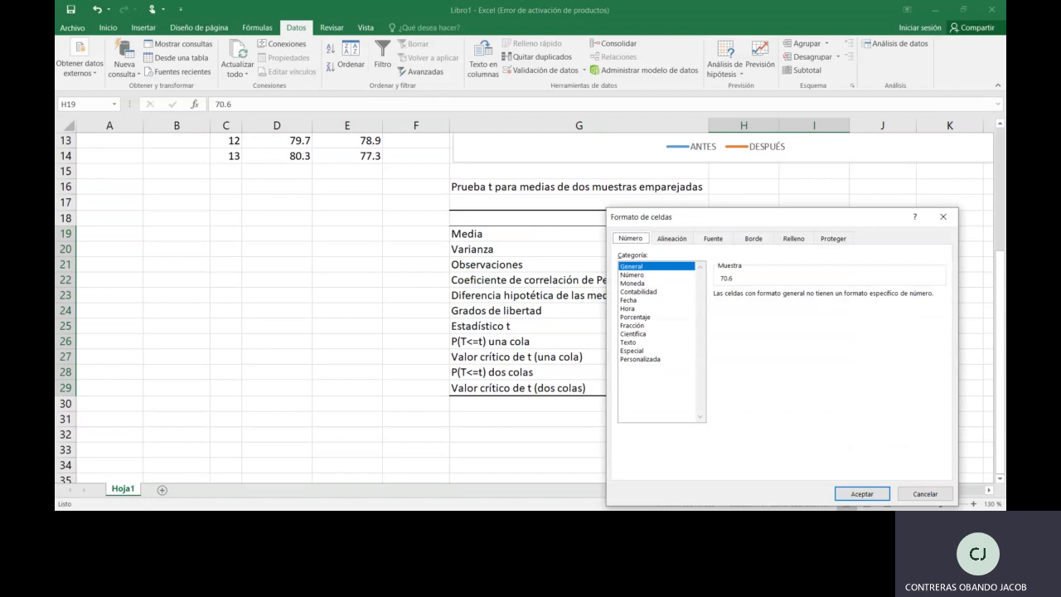
pyautogui.click(633, 276)
pyautogui.click(819, 292)
pyautogui.click(819, 292)
pyautogui.click(862, 493)
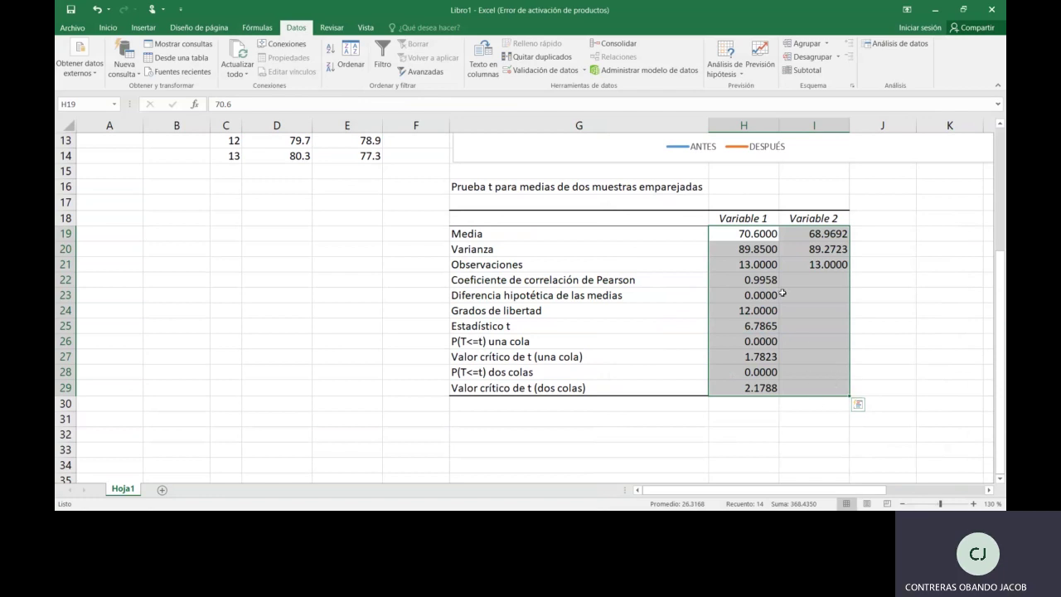
pyautogui.click(831, 308)
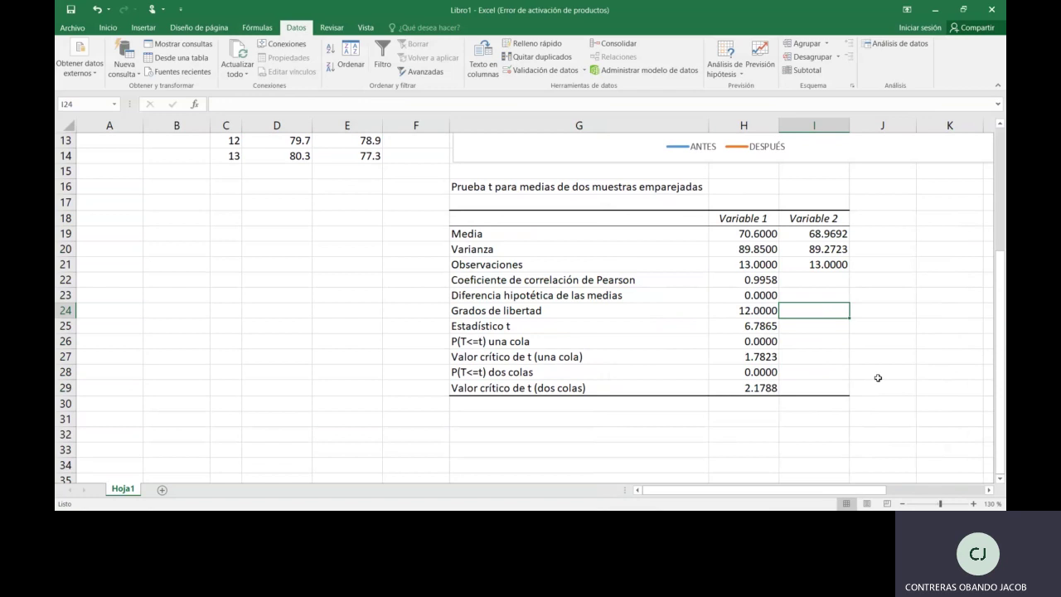
# - Show the one-tailed and two-tailed p-values in H26 and H28 with six decimal places
pyautogui.scroll(-2, 878, 378)
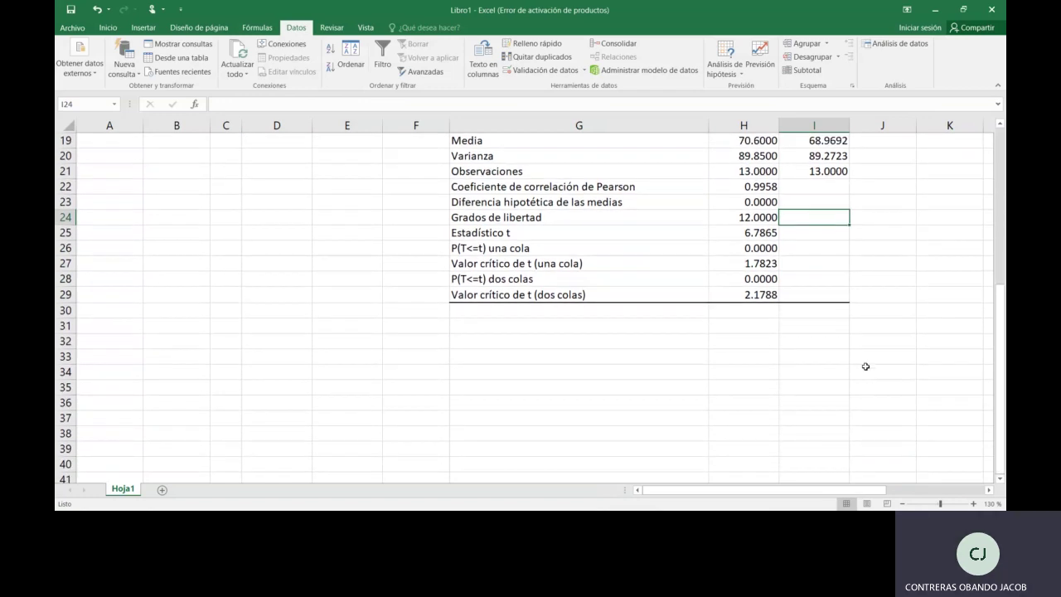
pyautogui.click(736, 251)
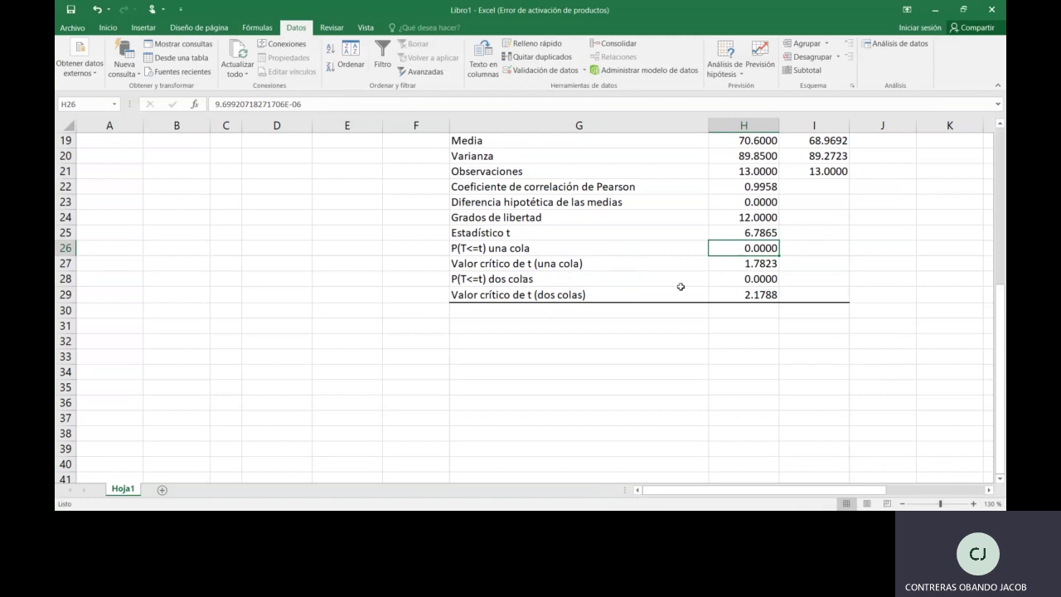
pyautogui.keyDown('ctrl'); pyautogui.click(724, 281); pyautogui.keyUp('ctrl')
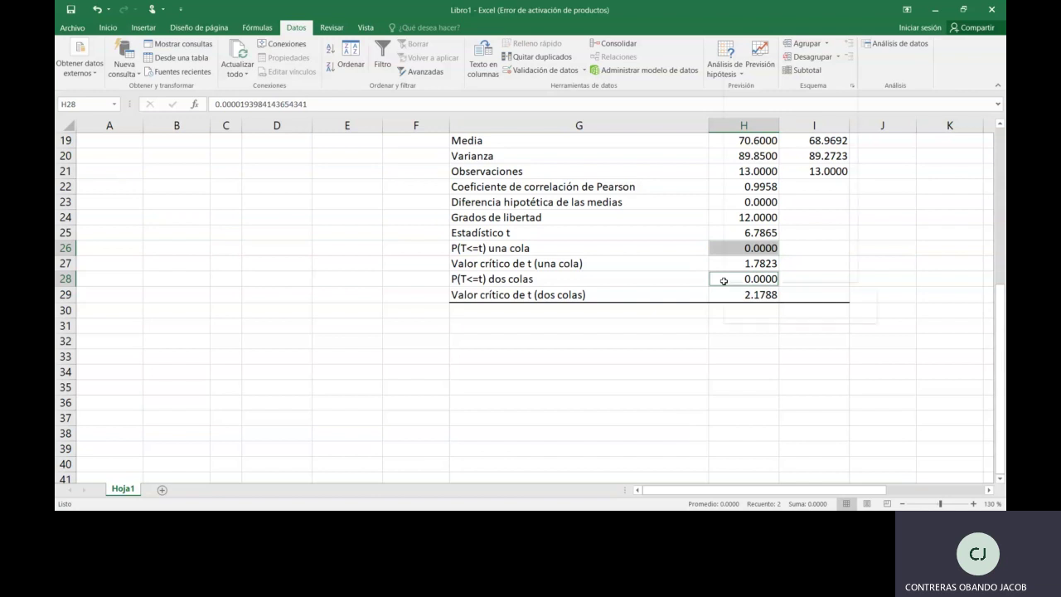
pyautogui.rightClick(724, 281)
pyautogui.click(761, 233)
pyautogui.click(797, 160)
pyautogui.click(796, 160)
pyautogui.click(840, 361)
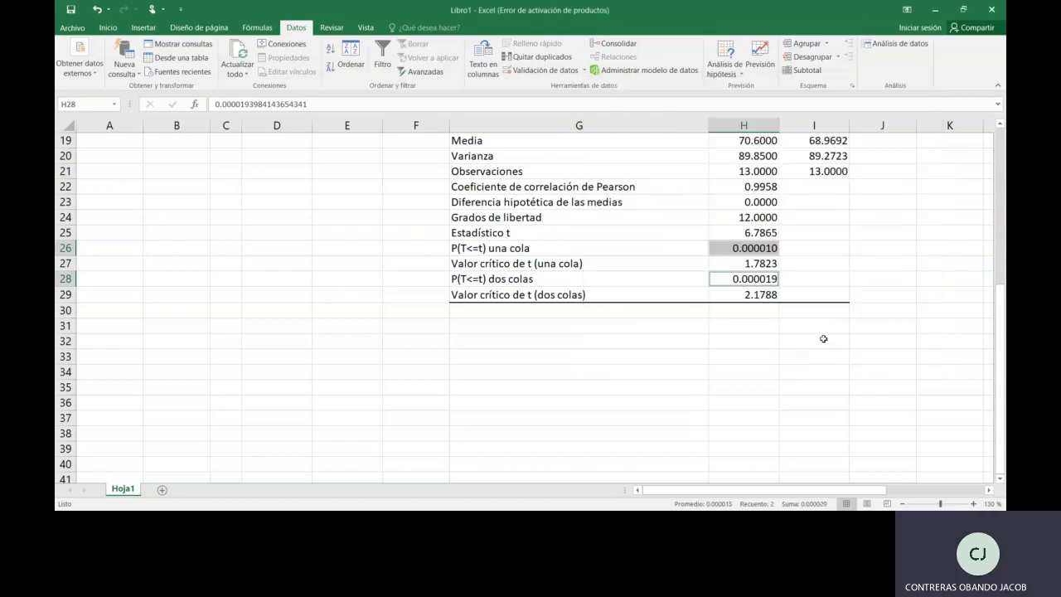
# - Examine the one-tailed and two-tailed P(T<=t) values and the one-tailed critical t value in the results table
pyautogui.click(768, 261)
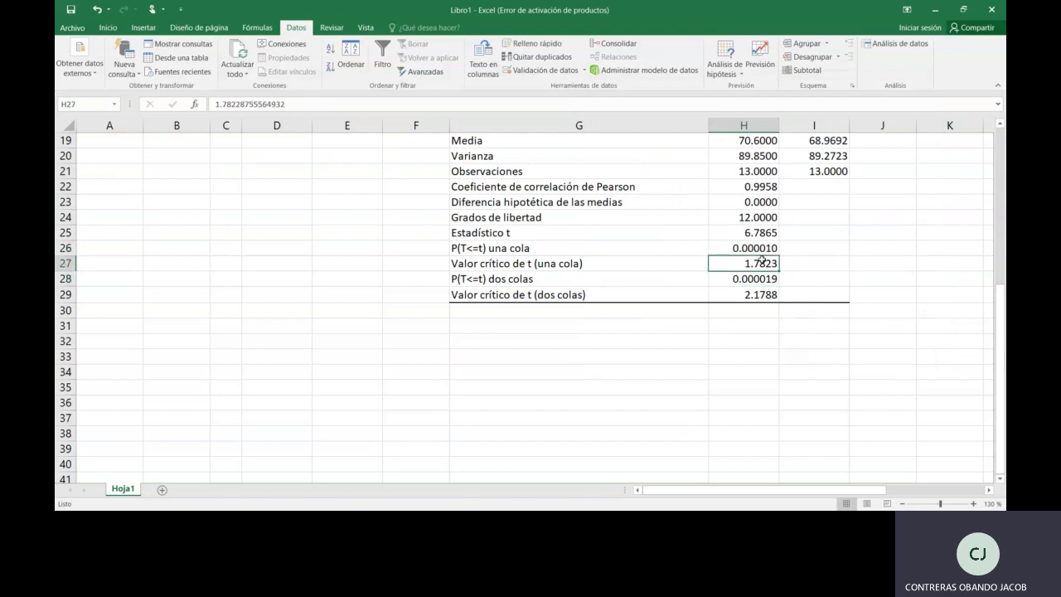
pyautogui.click(759, 248)
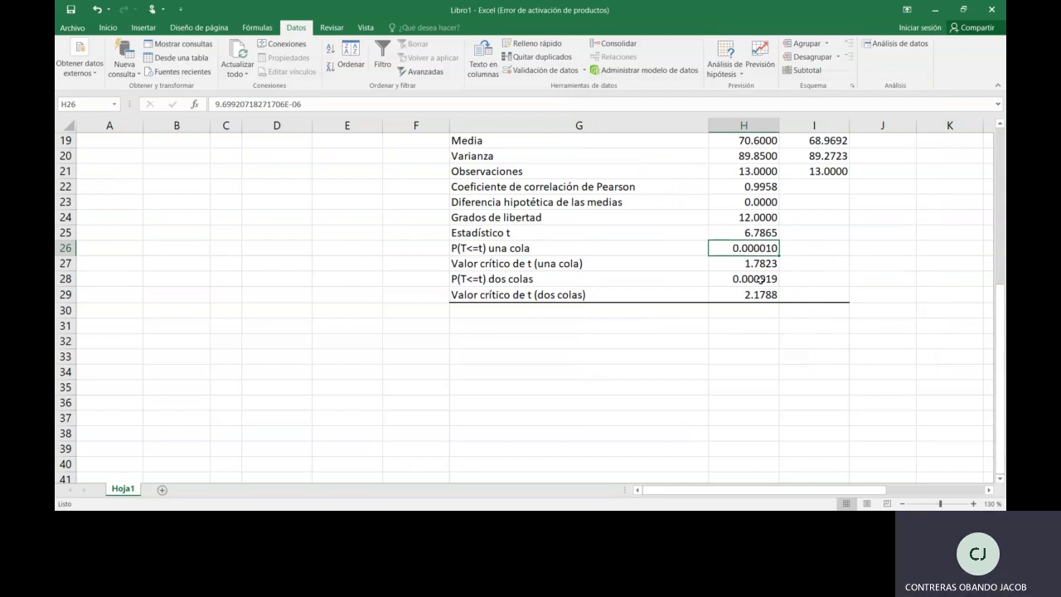
pyautogui.click(599, 282)
pyautogui.click(738, 279)
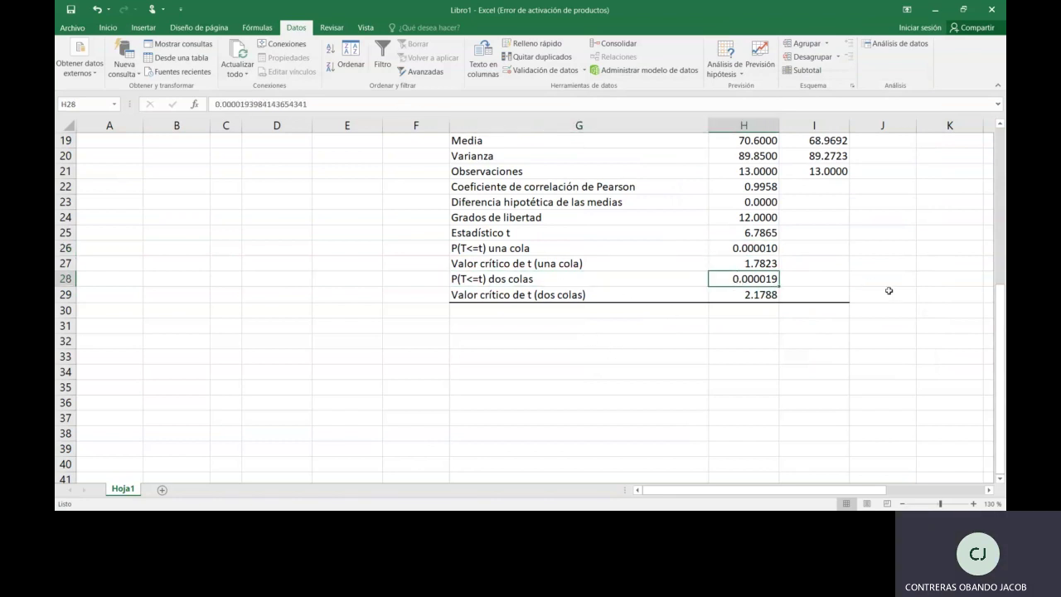
pyautogui.scroll(2, 879, 288)
pyautogui.scroll(4, 889, 290)
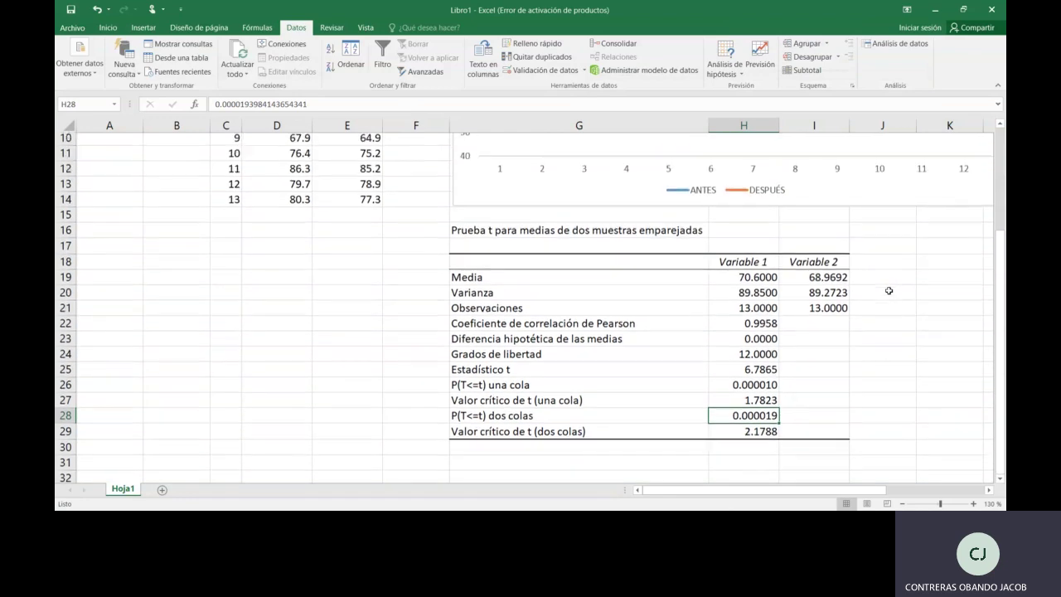
pyautogui.scroll(-1, 889, 291)
pyautogui.scroll(1, 888, 291)
pyautogui.scroll(-3, 888, 292)
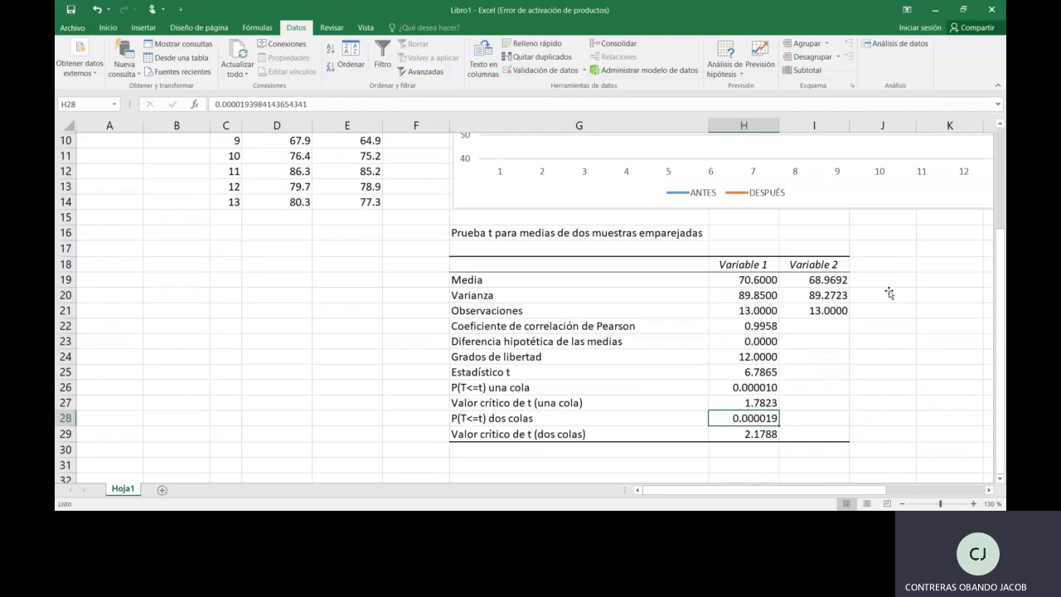
# - Highlight the two-tailed p-value in cell H28 with a yellow fill
pyautogui.click(112, 30)
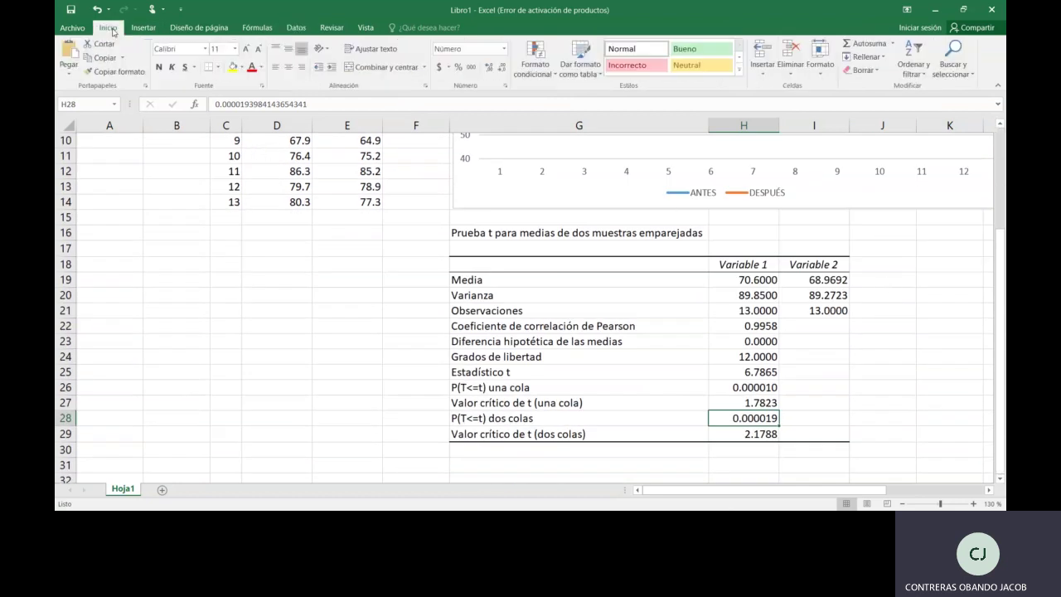
pyautogui.click(233, 66)
pyautogui.click(817, 404)
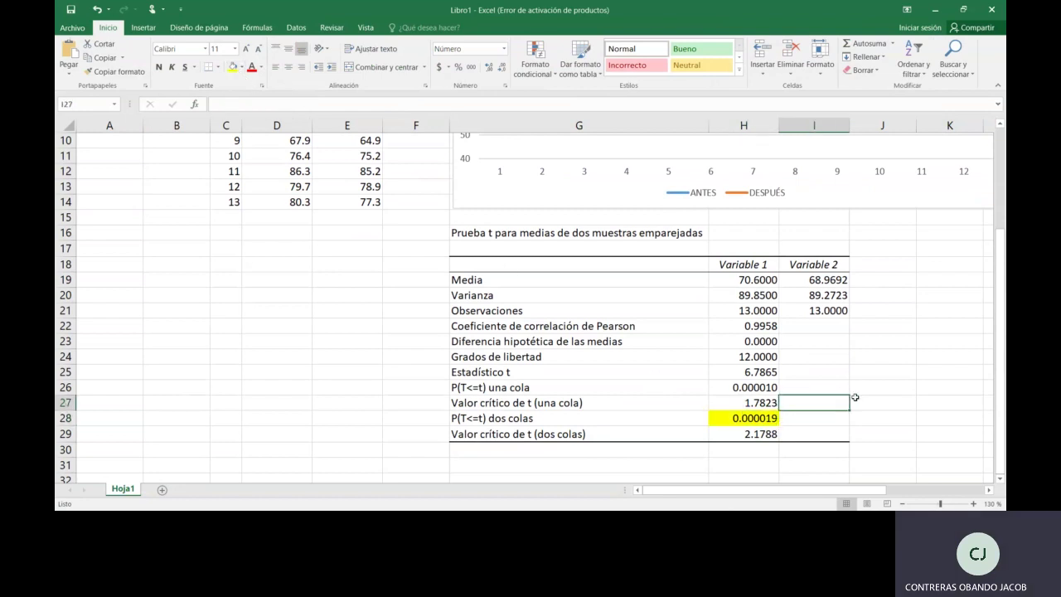
pyautogui.click(761, 421)
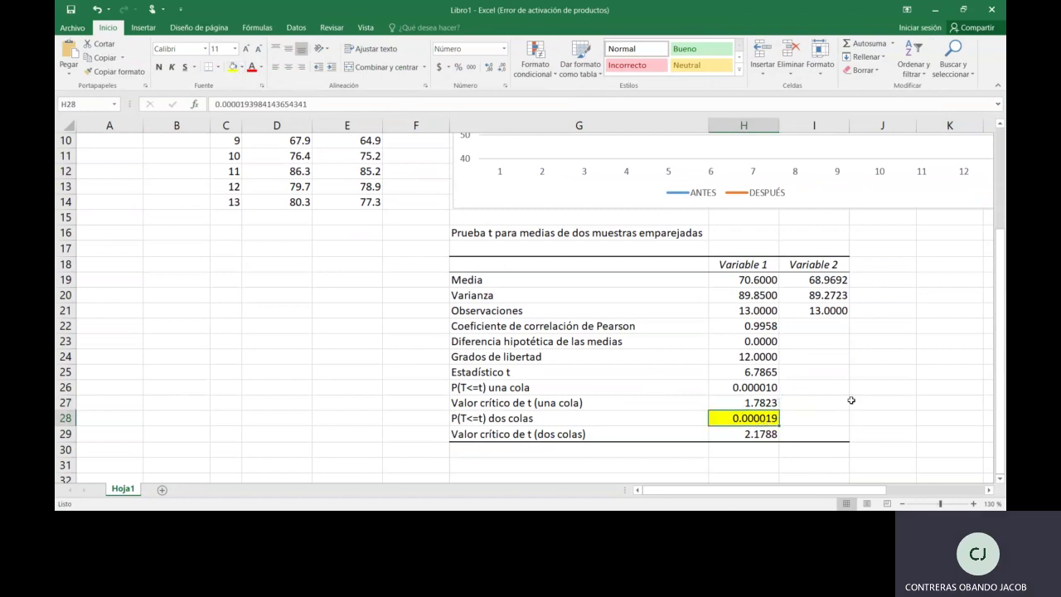
# - Compare the Media values of both variables with the ANTES and DESPUÉS data, and review the two-tailed p-value
pyautogui.scroll(3, 852, 400)
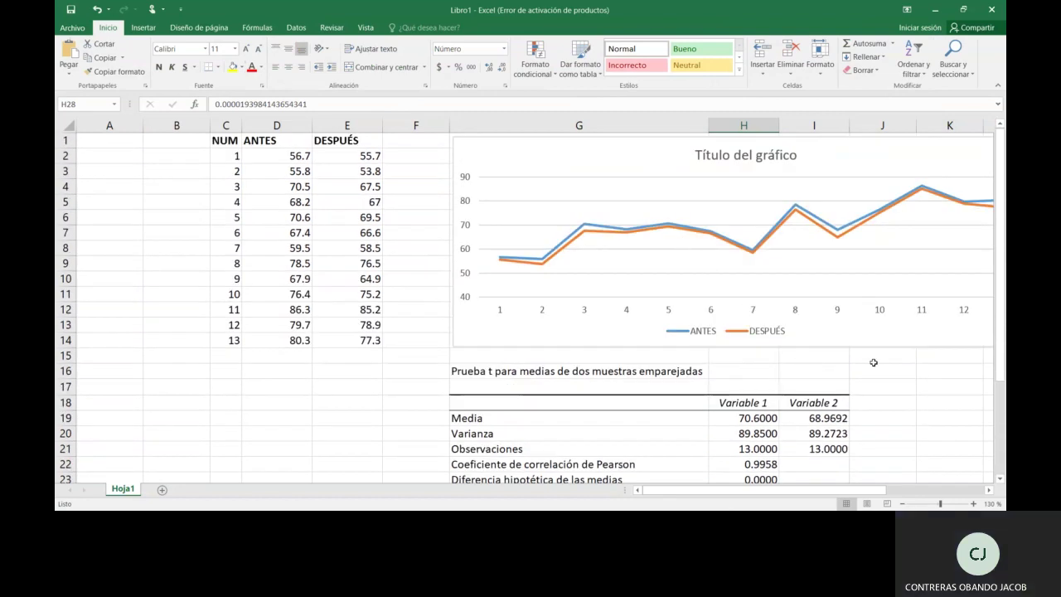
pyautogui.scroll(-1, 874, 363)
pyautogui.scroll(-2, 873, 362)
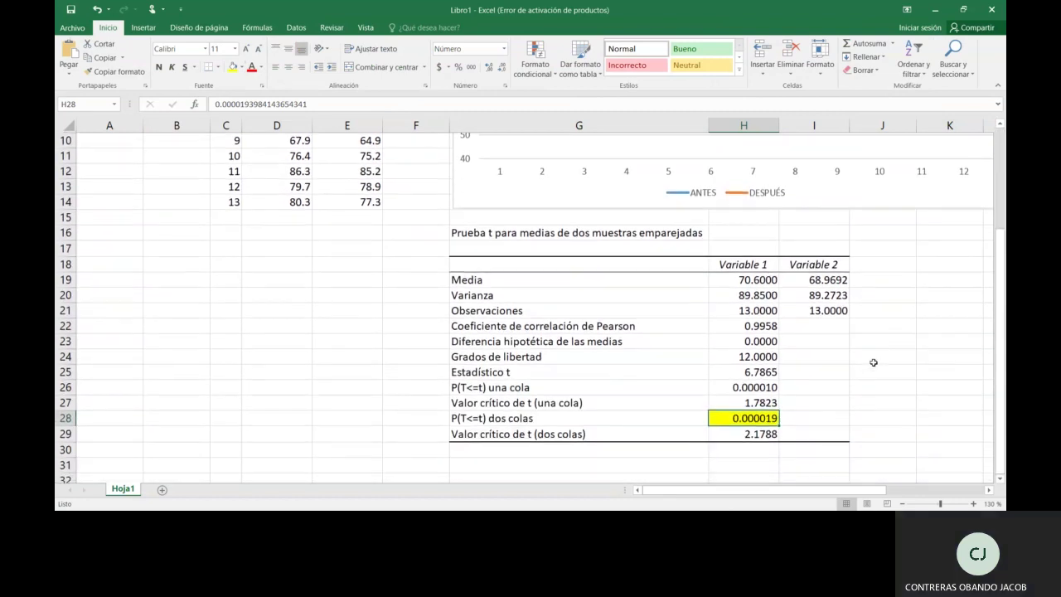
pyautogui.click(568, 282)
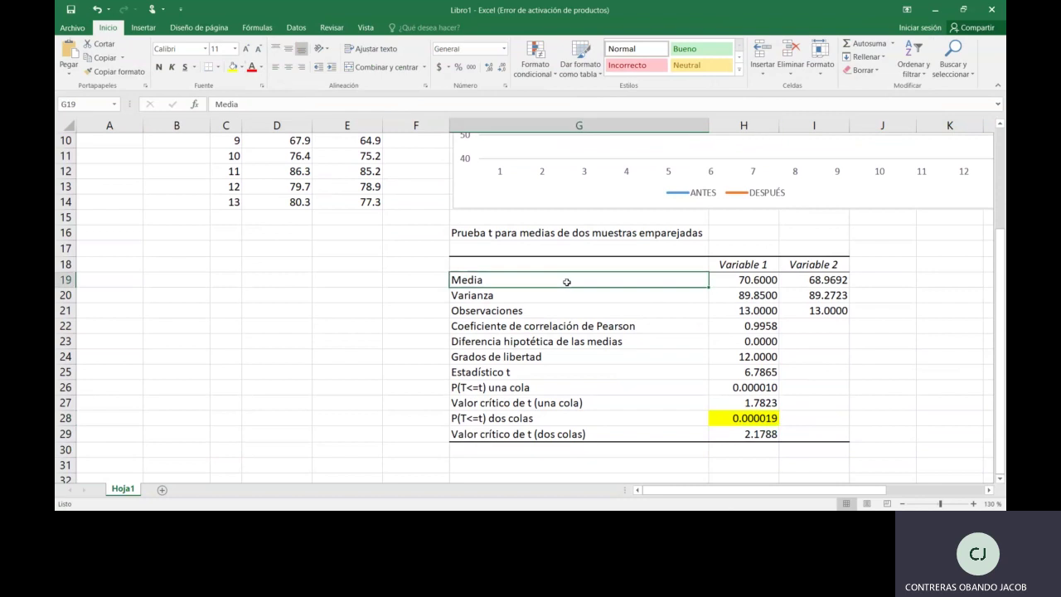
pyautogui.click(744, 280)
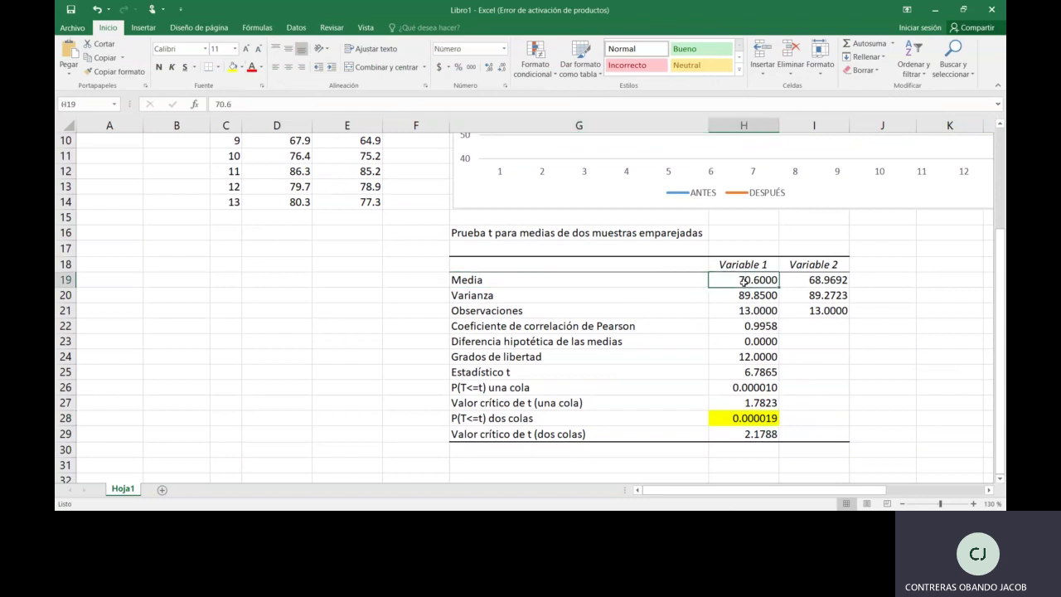
pyautogui.scroll(2, 316, 232)
pyautogui.scroll(1, 316, 232)
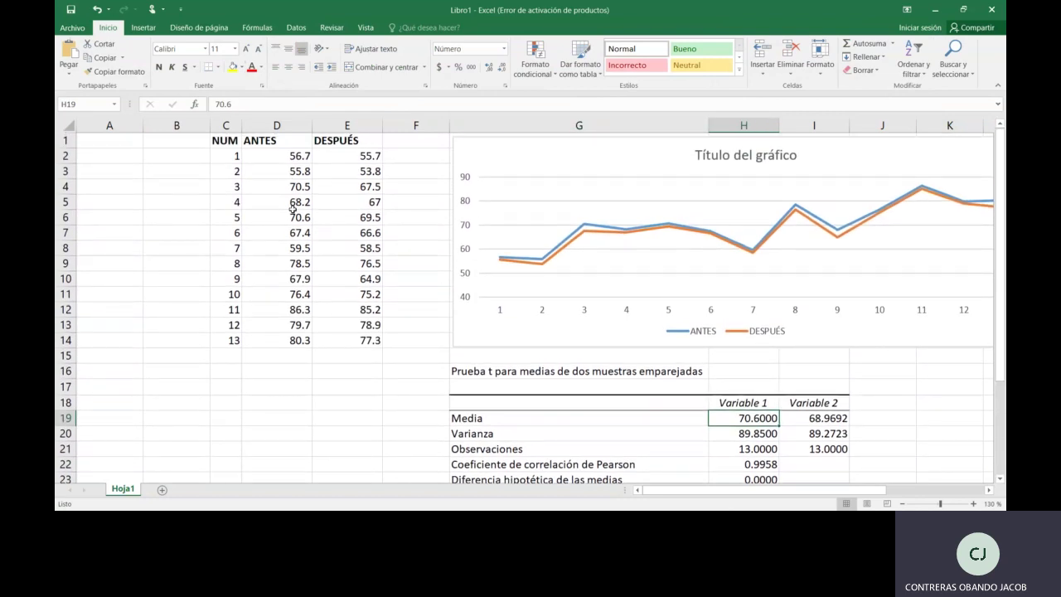
pyautogui.scroll(-2, 783, 387)
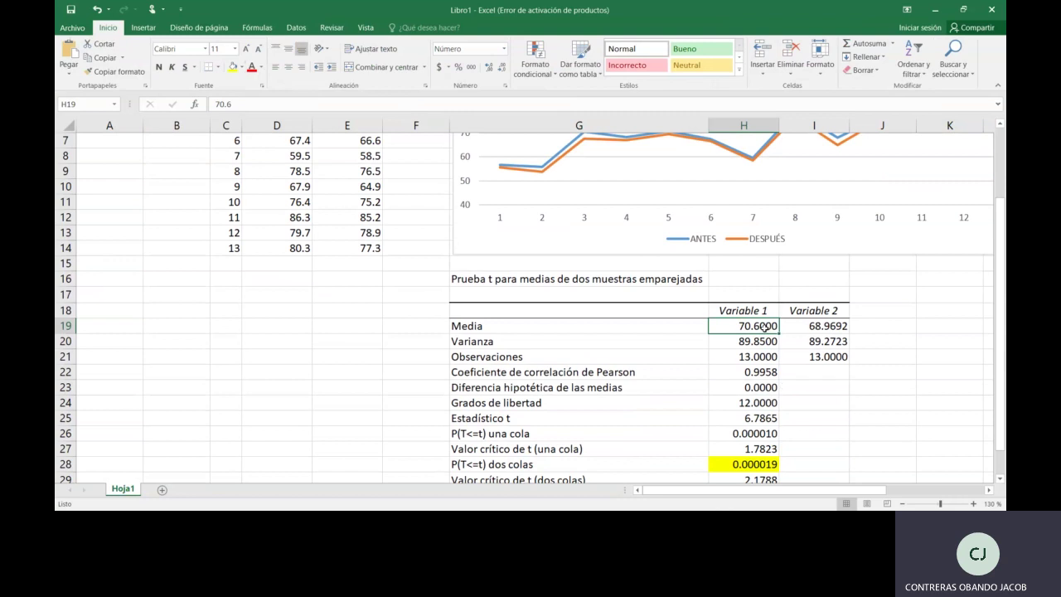
pyautogui.scroll(2, 764, 326)
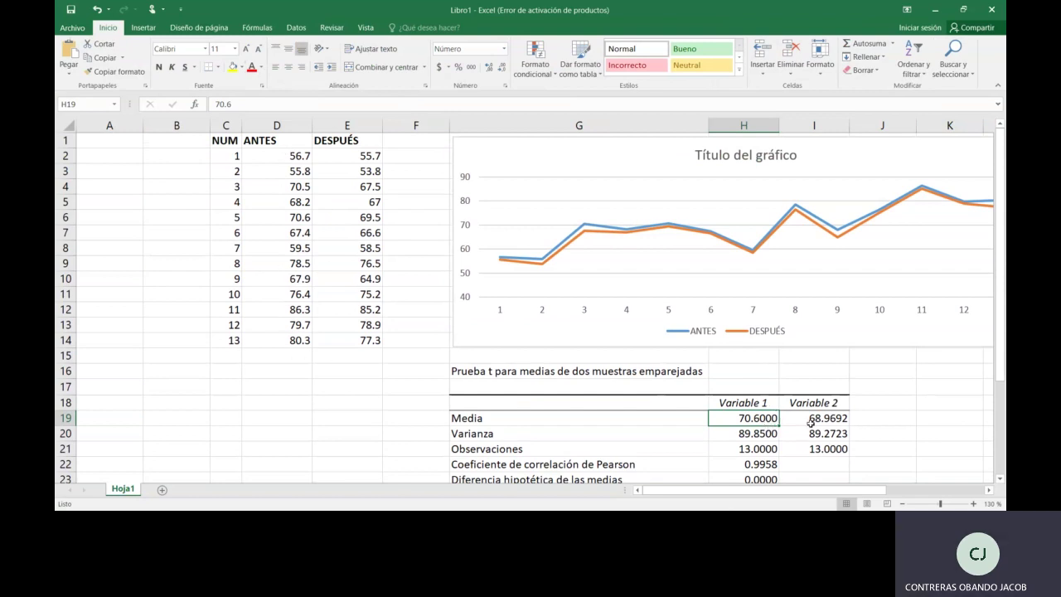
pyautogui.moveTo(340, 156); pyautogui.dragTo(348, 340)
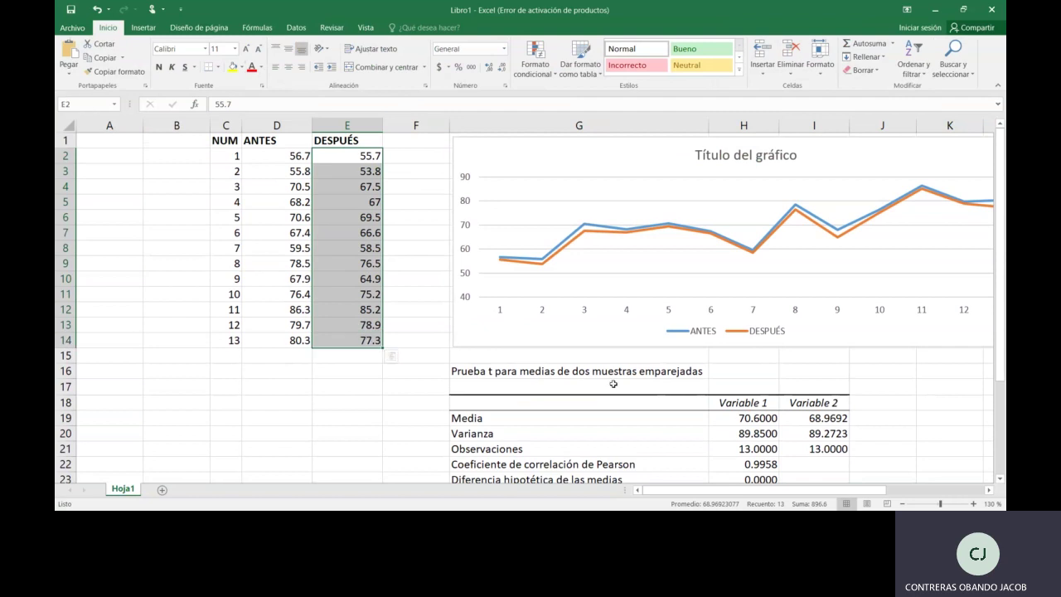
pyautogui.click(819, 418)
pyautogui.scroll(-3, 835, 432)
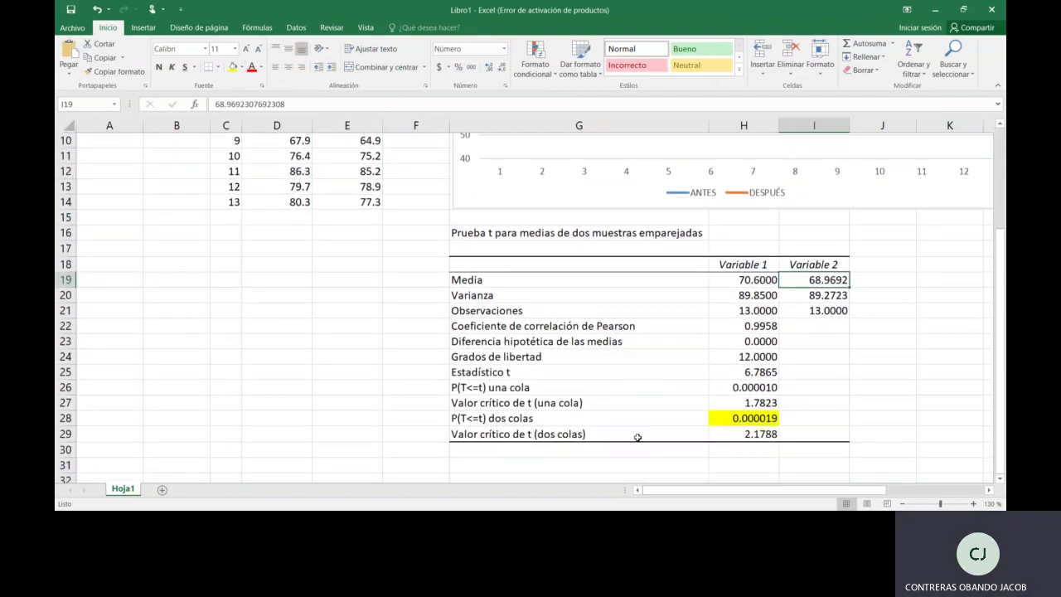
pyautogui.click(721, 418)
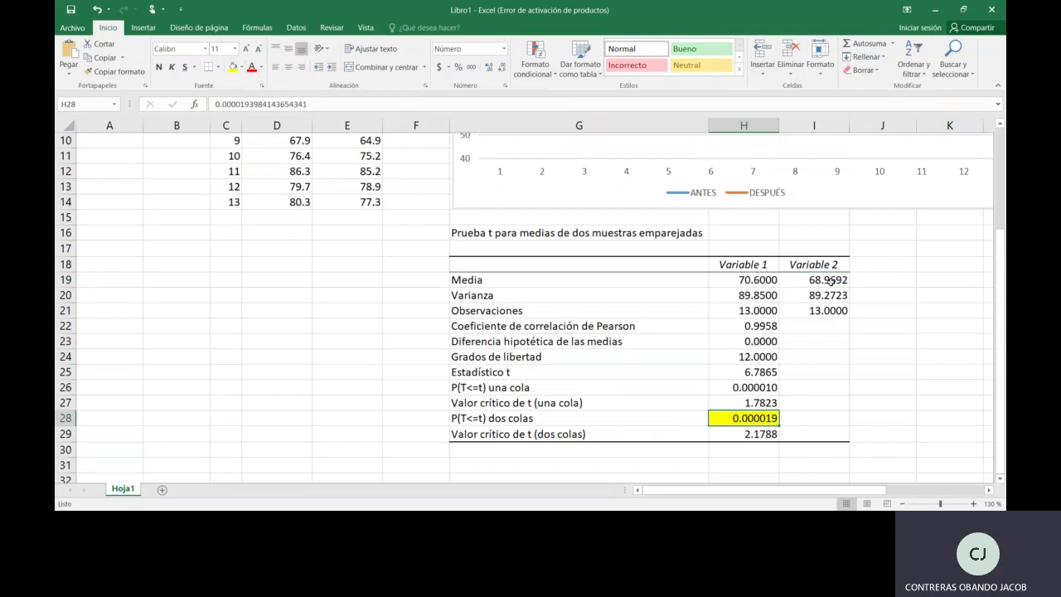
# - Examine the means in H19 and I19 against the line chart, the ANTES and DESPUÉS columns and the rest of the t-test table
pyautogui.click(878, 279)
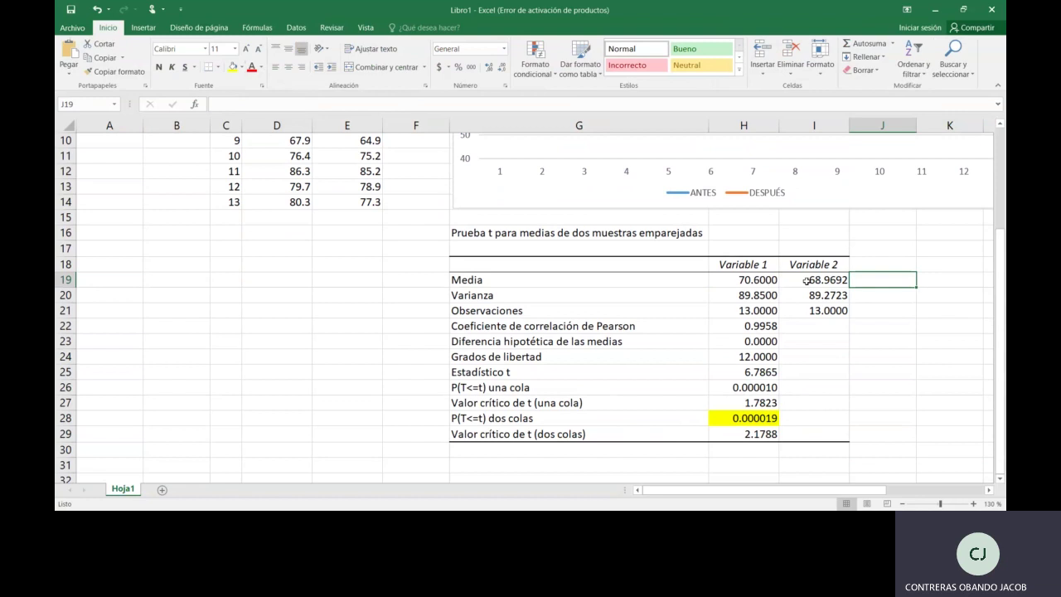
pyautogui.click(756, 282)
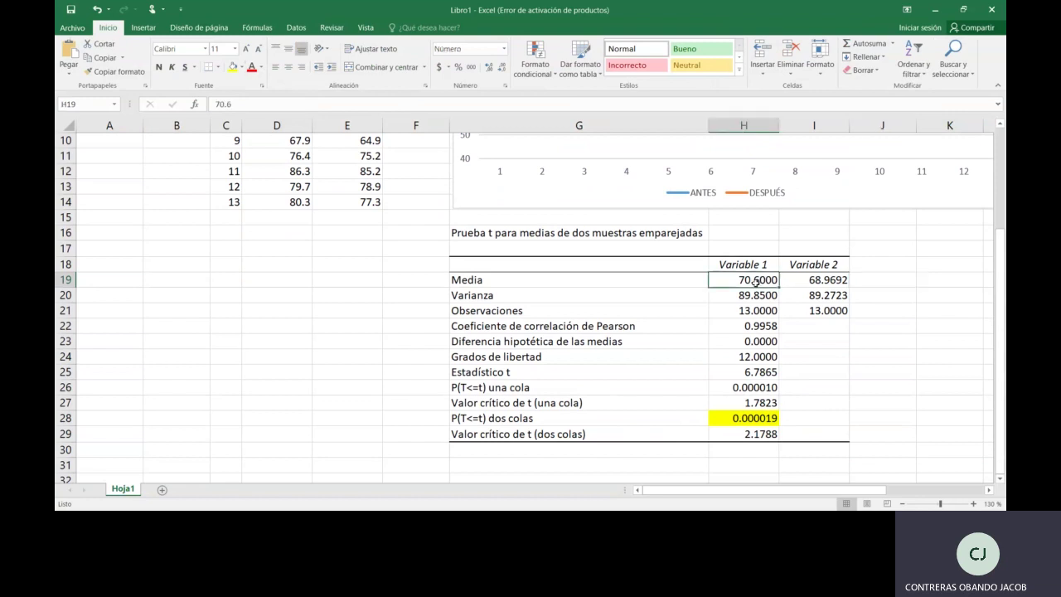
pyautogui.click(813, 281)
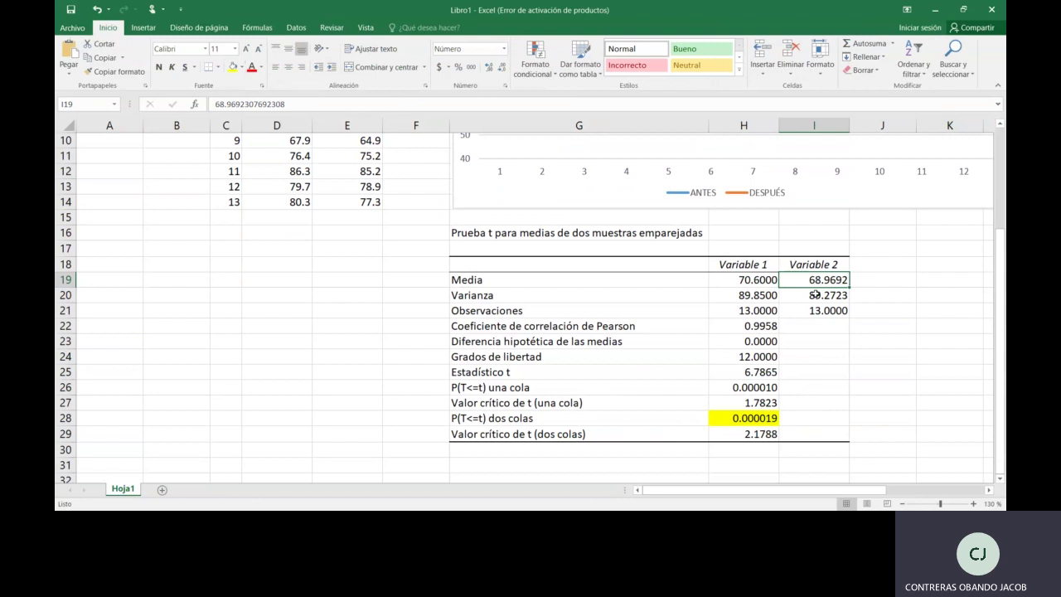
pyautogui.scroll(3, 816, 294)
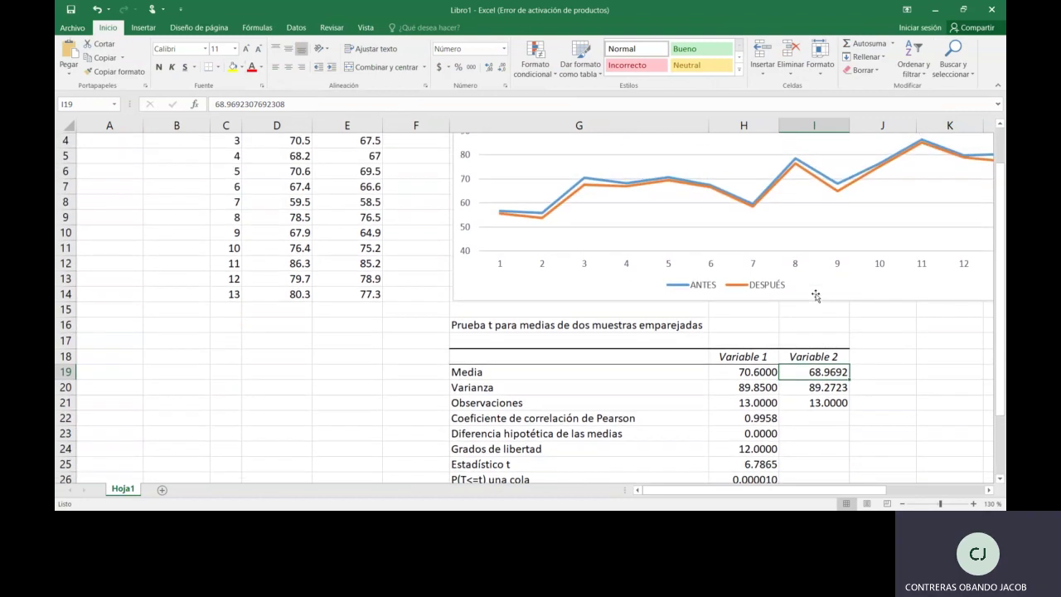
pyautogui.scroll(-2, 815, 296)
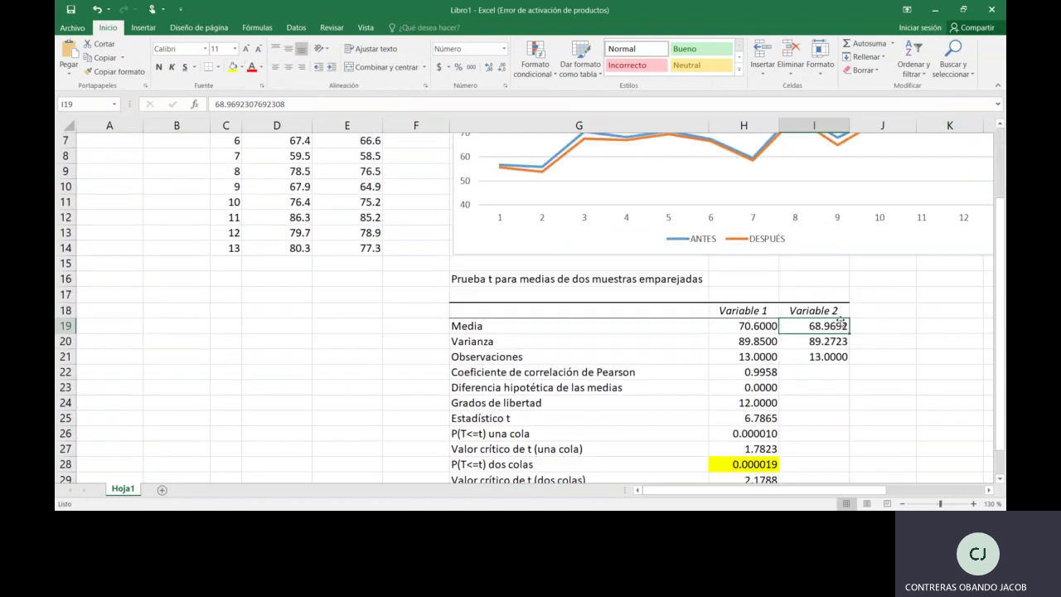
pyautogui.scroll(-1, 839, 323)
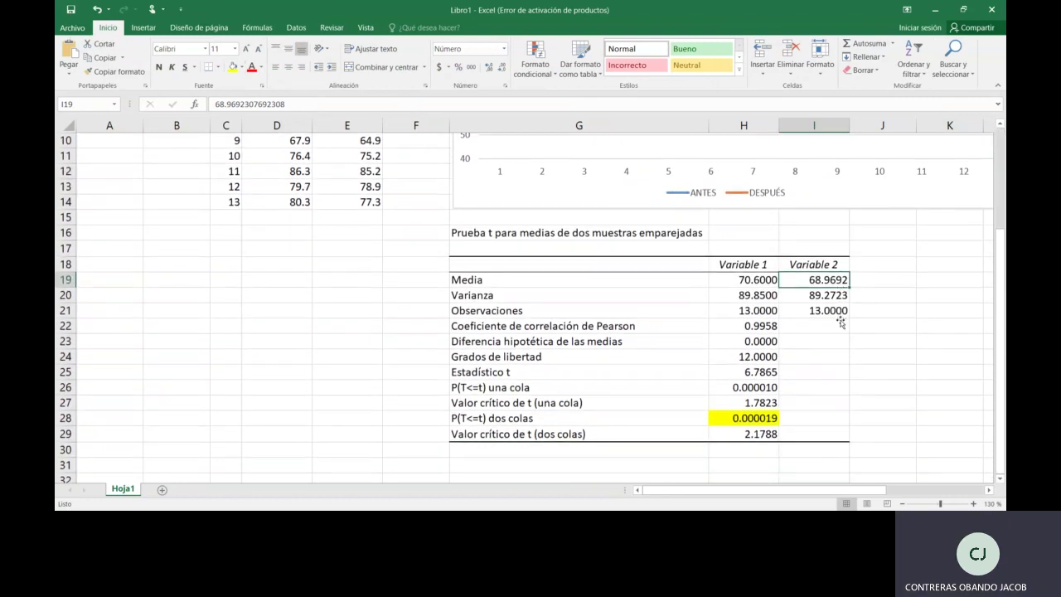
pyautogui.scroll(2, 840, 323)
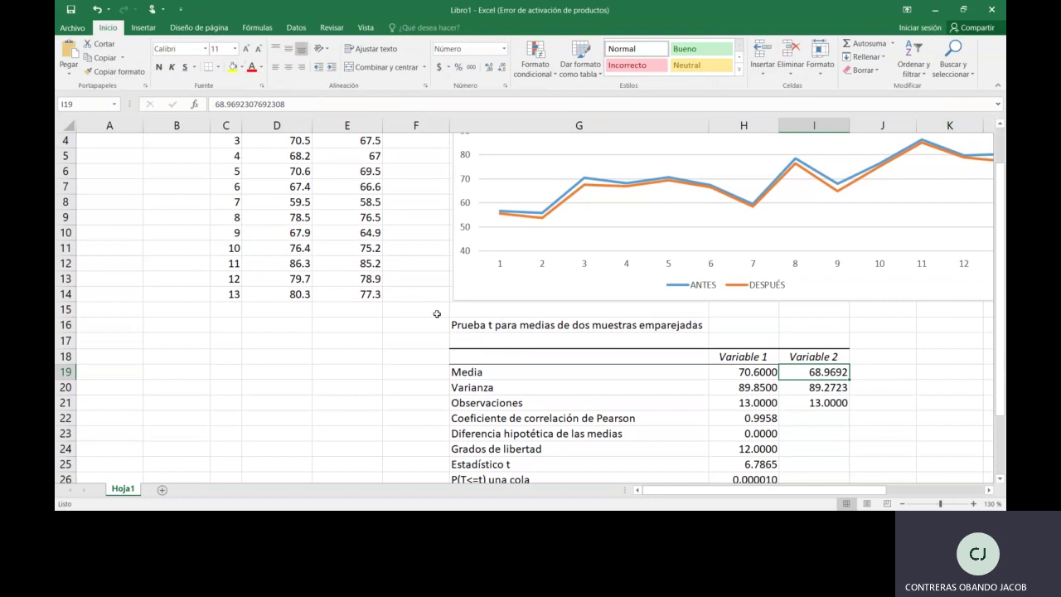
pyautogui.scroll(1, 360, 335)
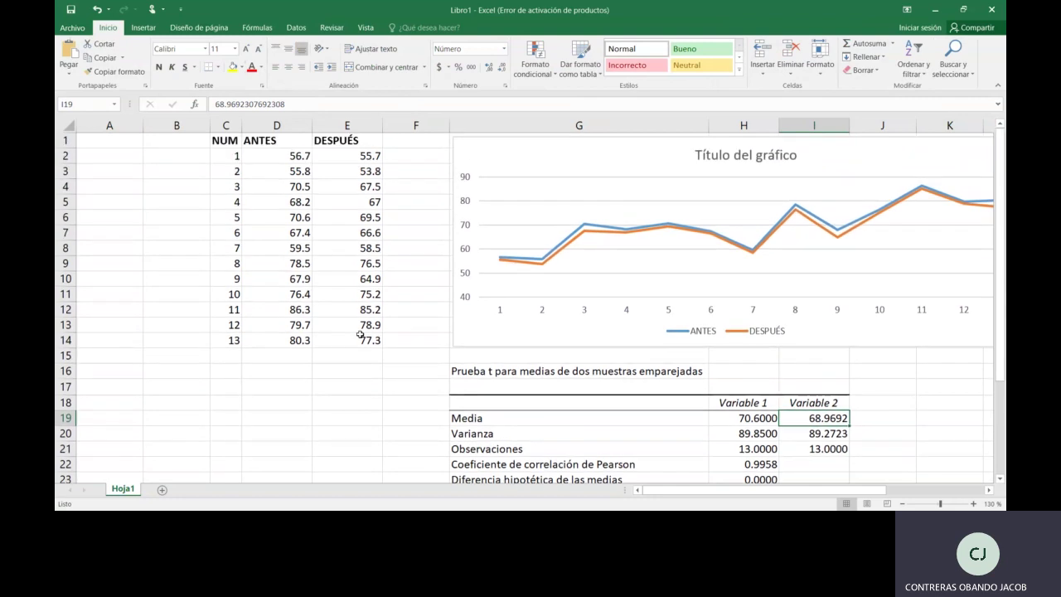
pyautogui.scroll(-3, 360, 335)
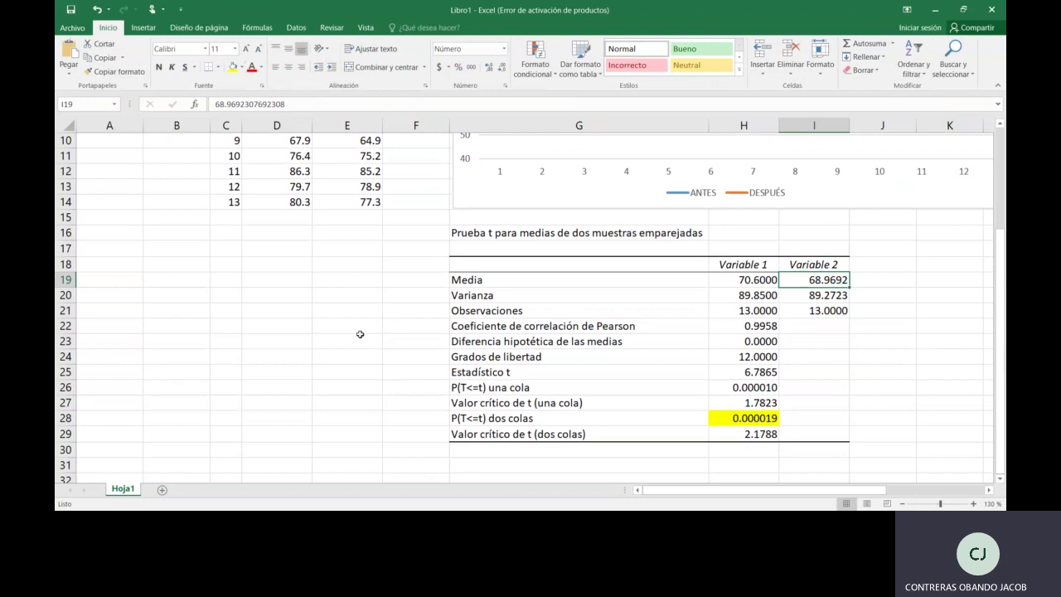
pyautogui.scroll(3, 360, 335)
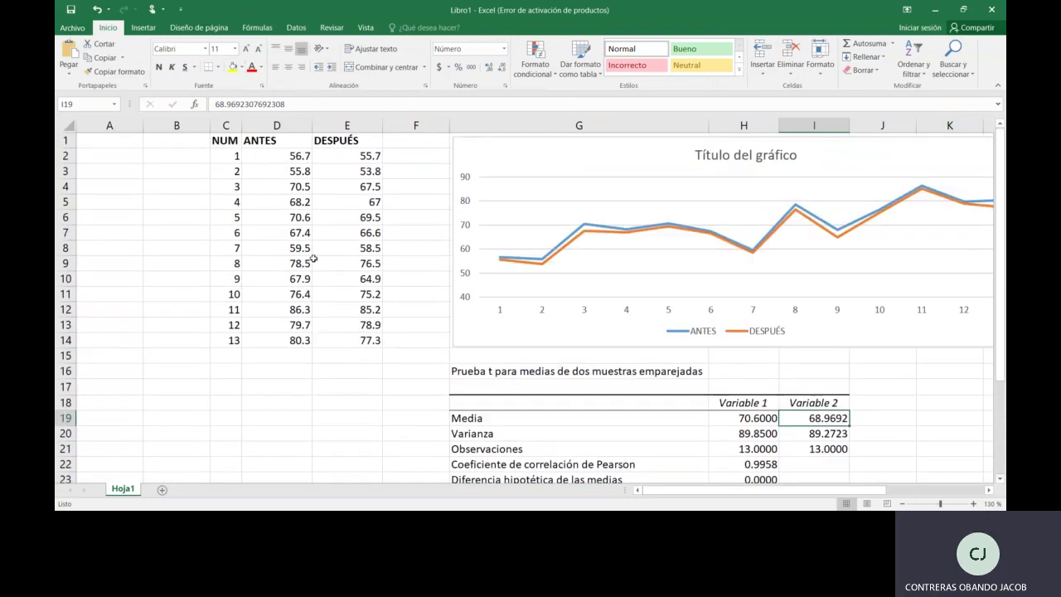